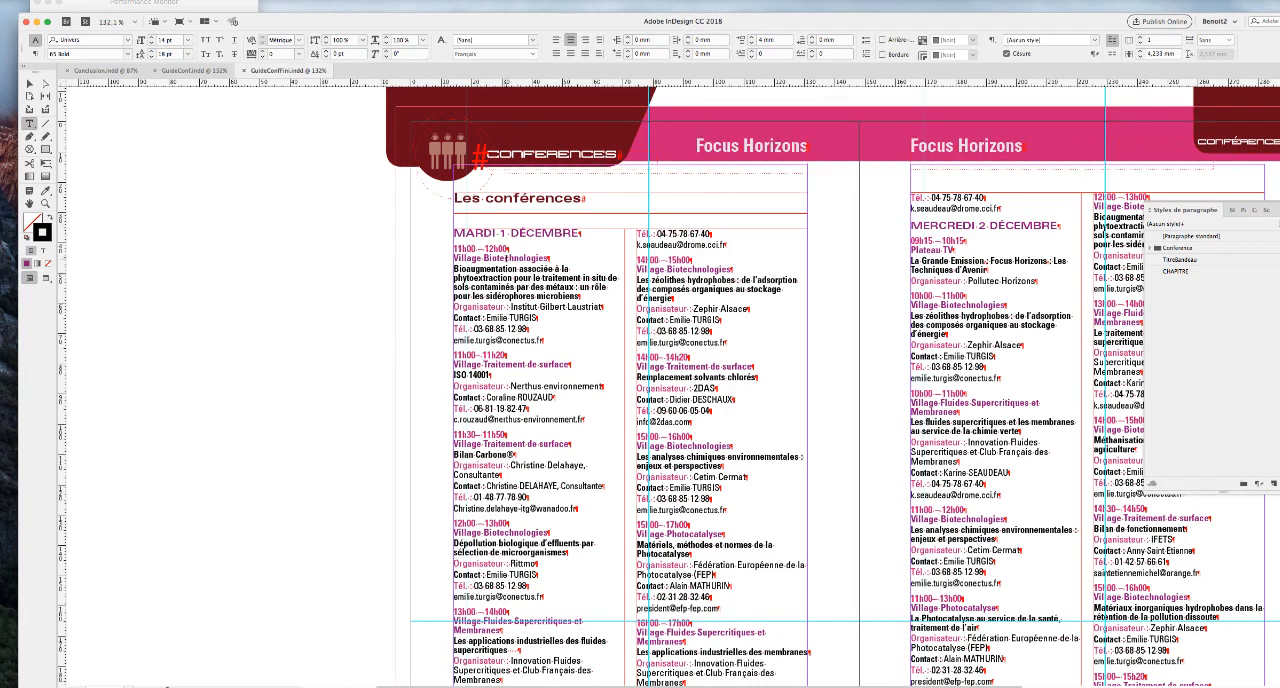
Examine the finished conference spread in GuideConfFini.indd and the source spreadsheet ConferencesTest.xls.
{"action": "scroll", "coordinate": [506, 257], "scroll_direction": "down", "scroll_amount": 3}
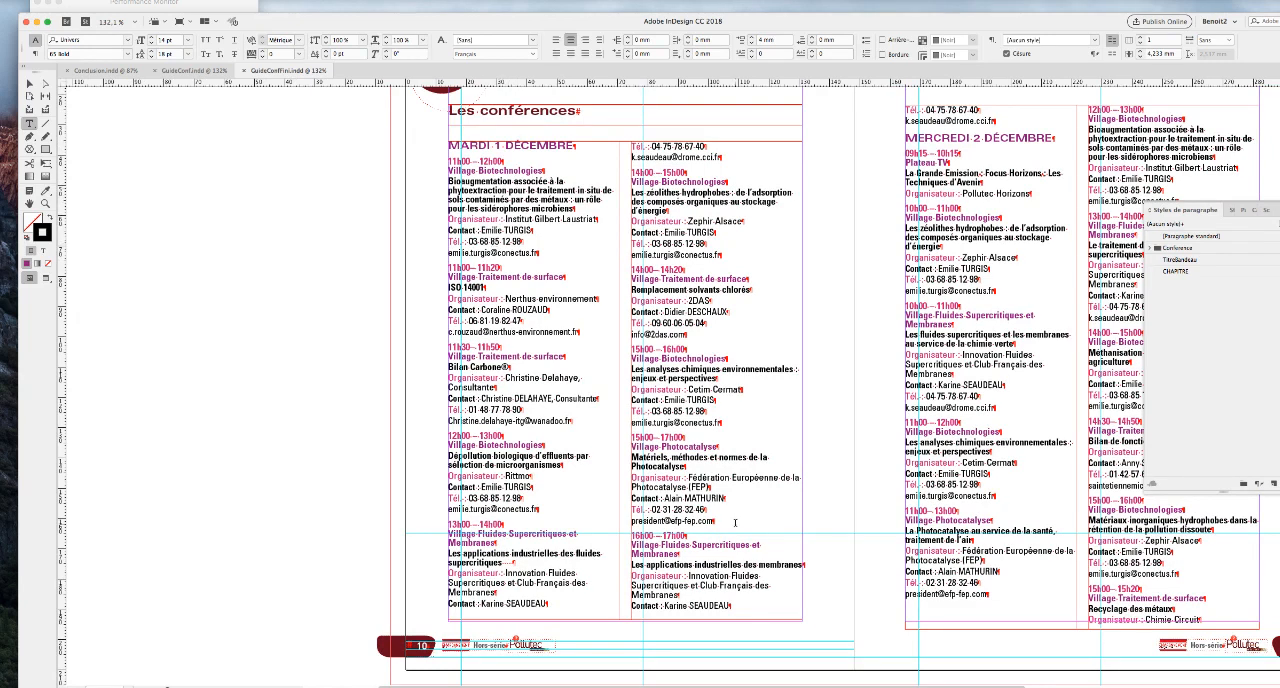
{"action": "key", "text": "super+Tab"}
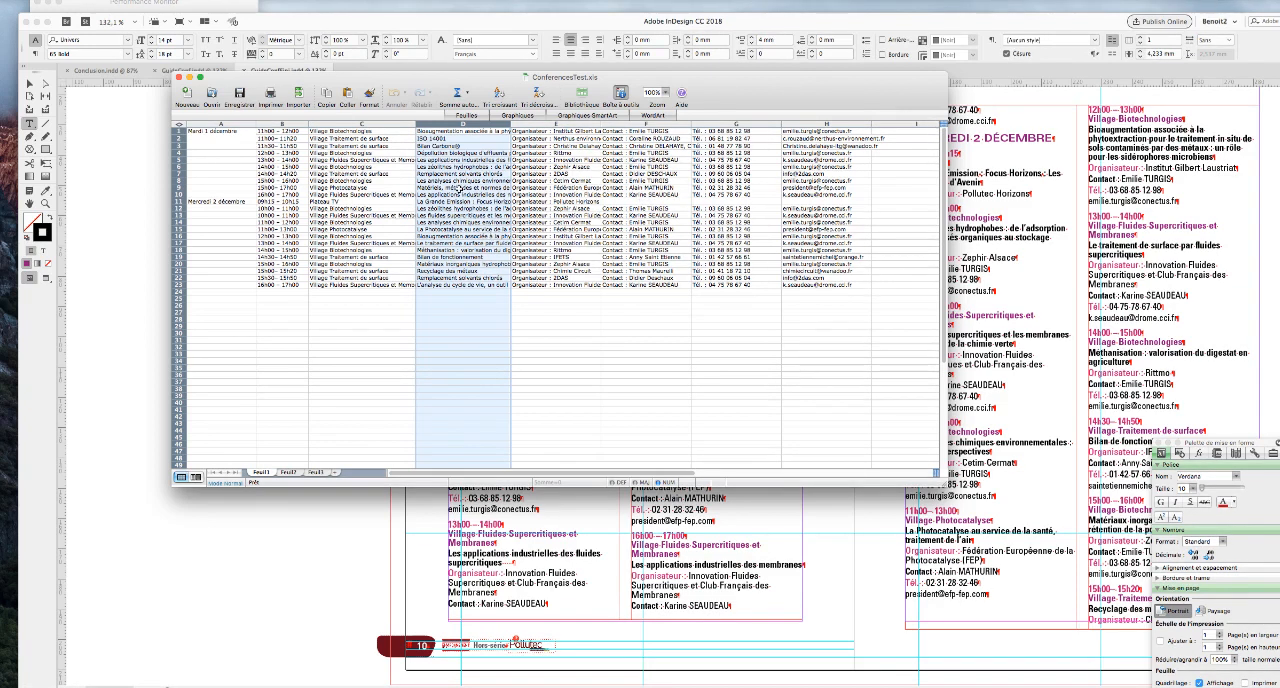
{"action": "left_click", "coordinate": [295, 563]}
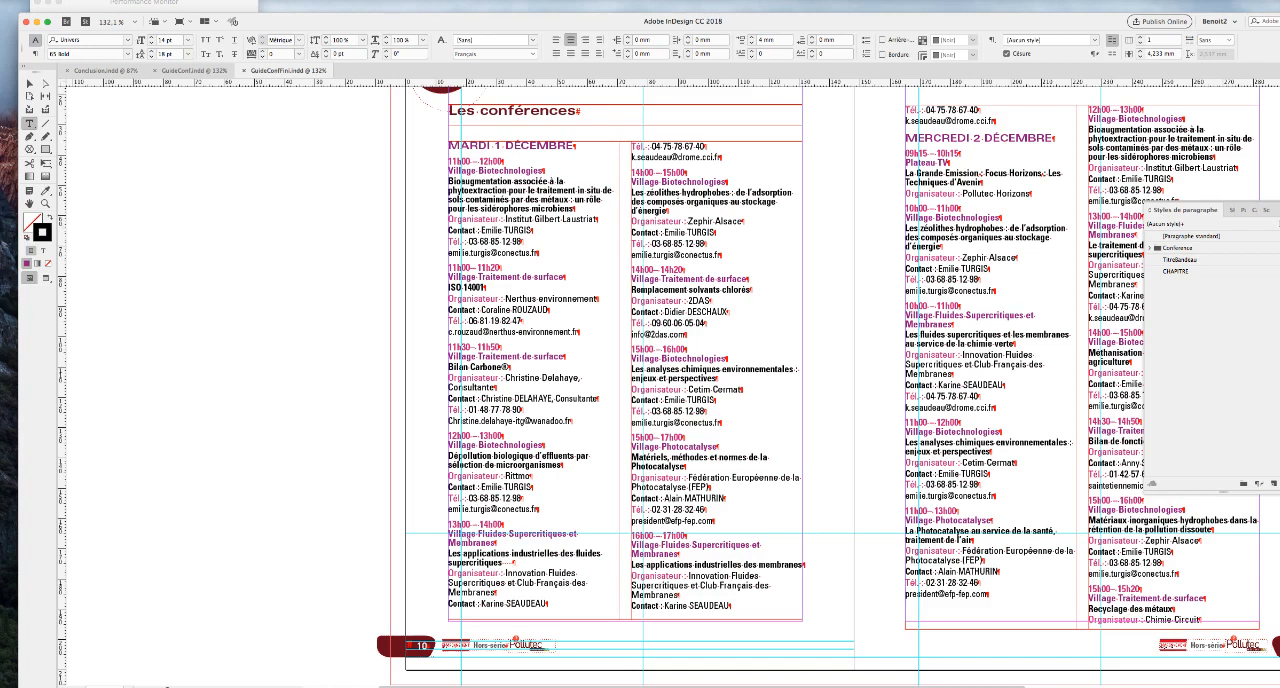
Switch to Excel and save the active sheet of ConferencesTest.xls as tab-delimited text, ConferencesTest.txt.
{"action": "left_click", "coordinate": [850, 686]}
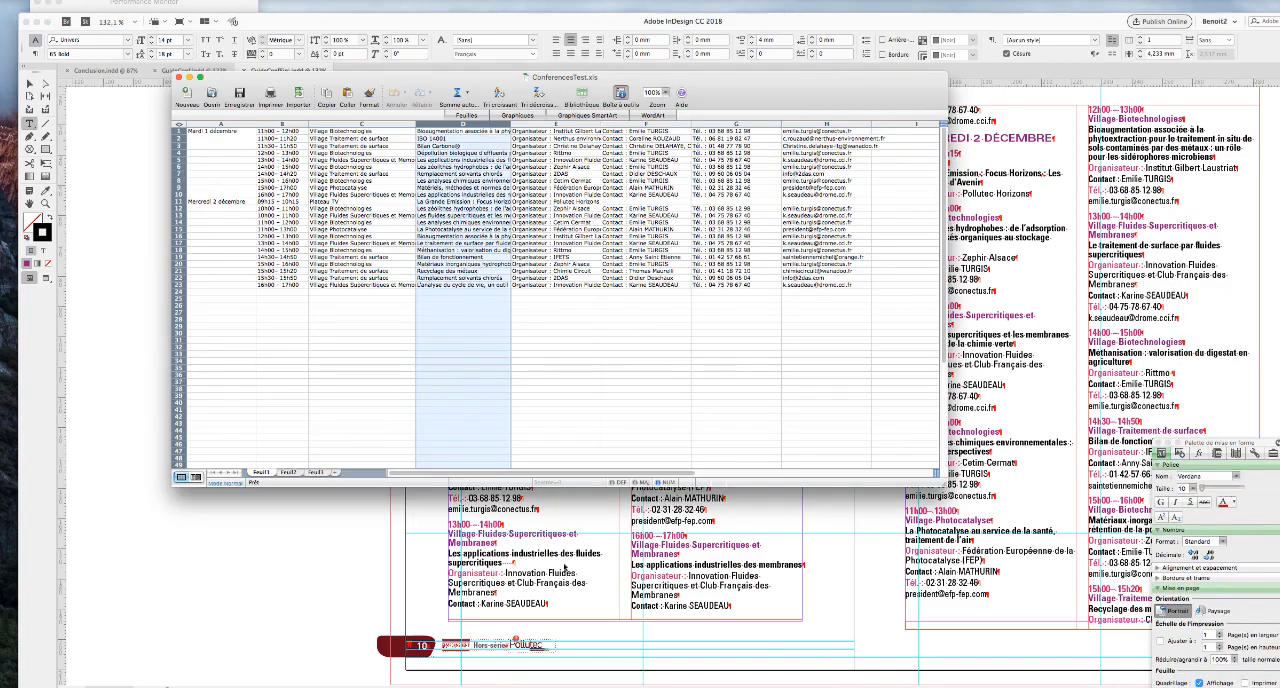
{"action": "left_click", "coordinate": [73, 1]}
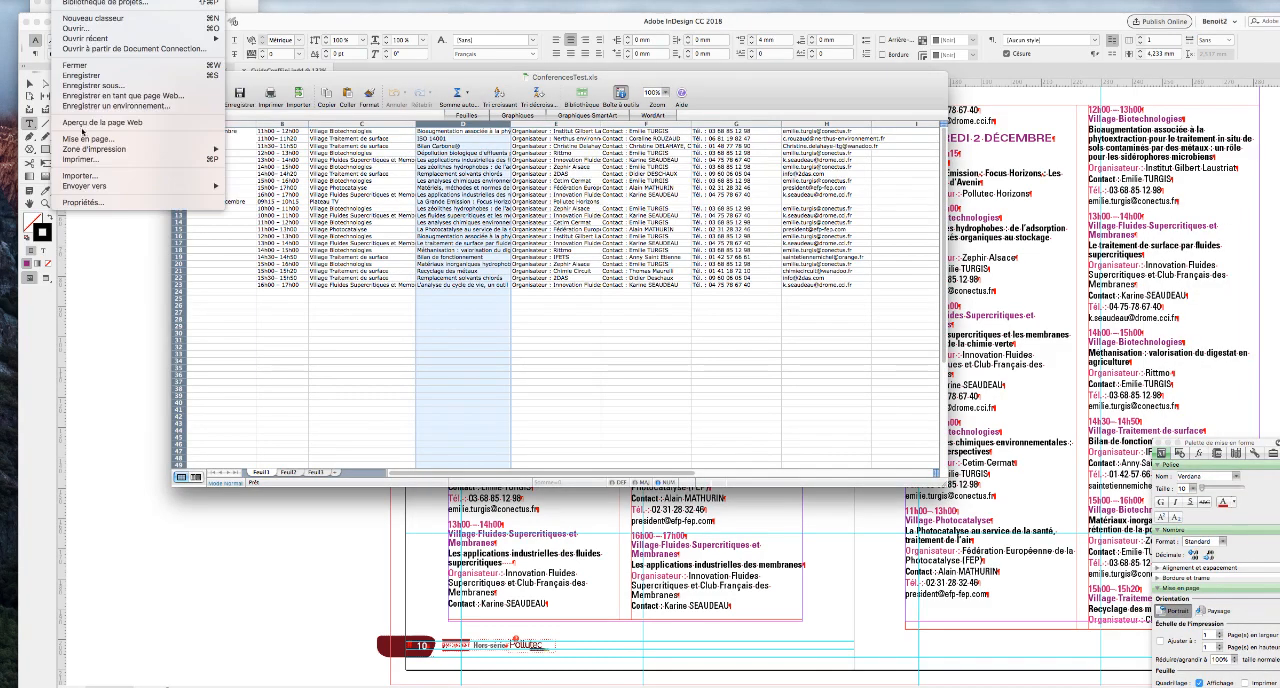
{"action": "left_click", "coordinate": [85, 87]}
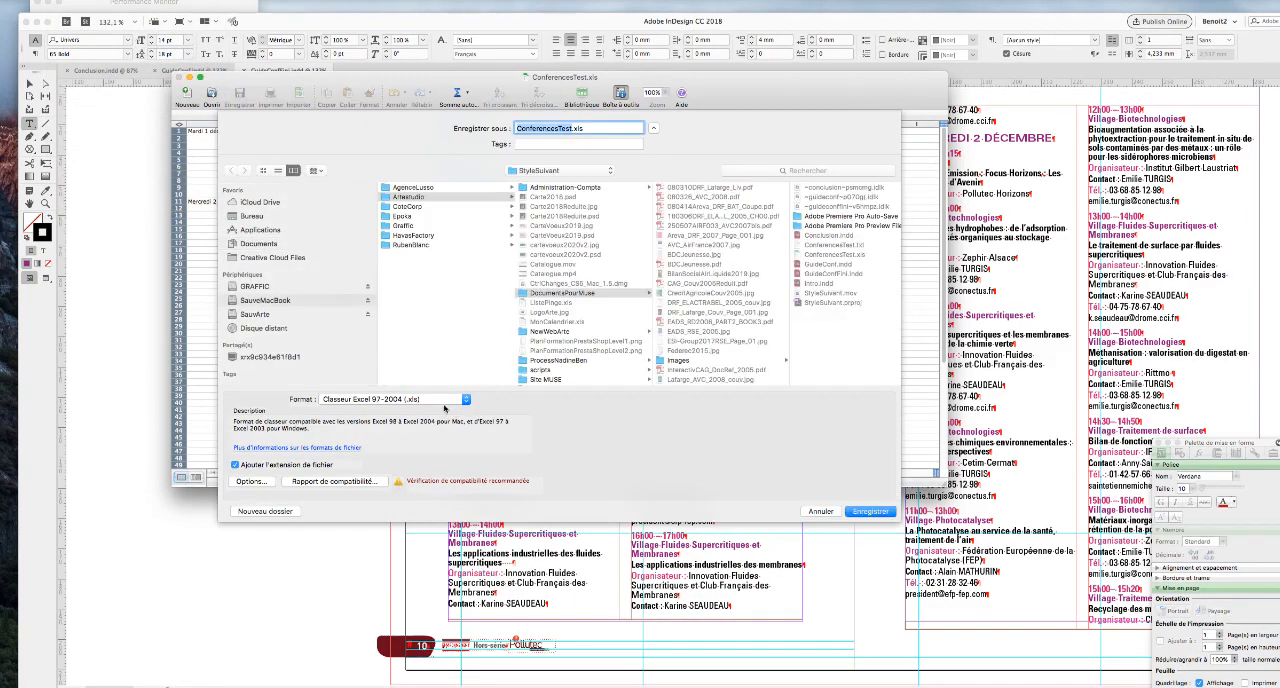
{"action": "left_click", "coordinate": [442, 401]}
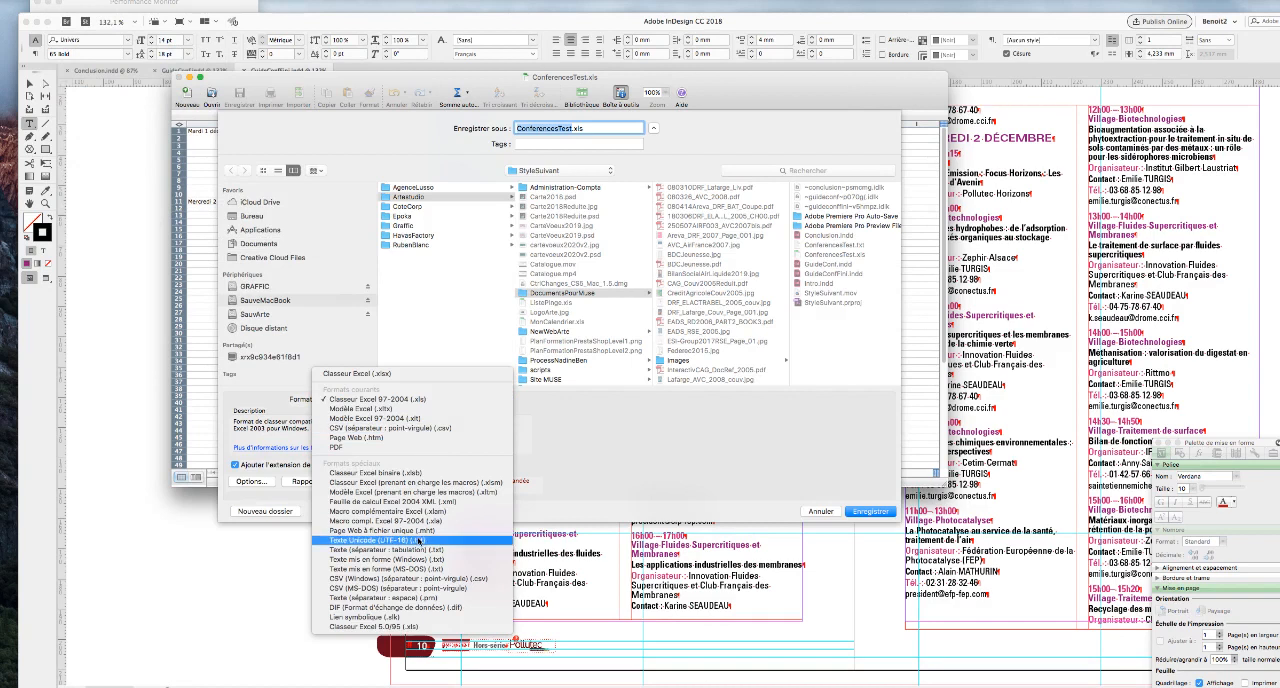
{"action": "left_click", "coordinate": [375, 549]}
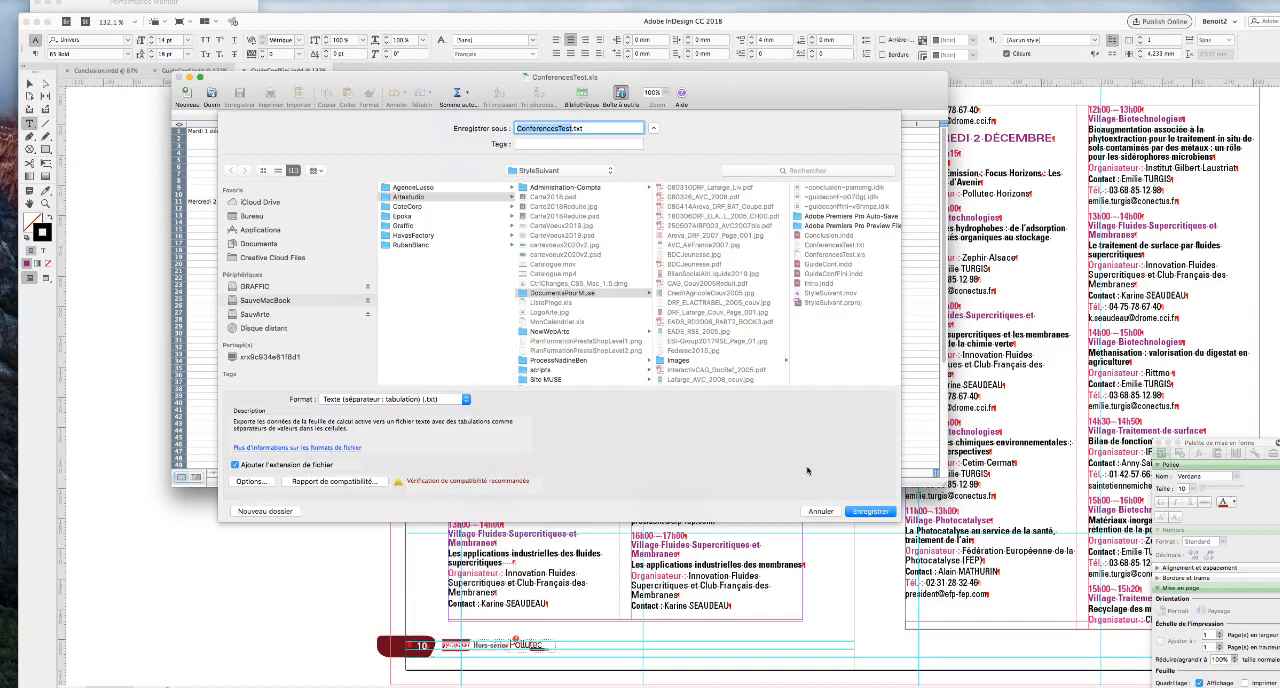
{"action": "left_click", "coordinate": [881, 514]}
{"action": "left_click", "coordinate": [631, 175]}
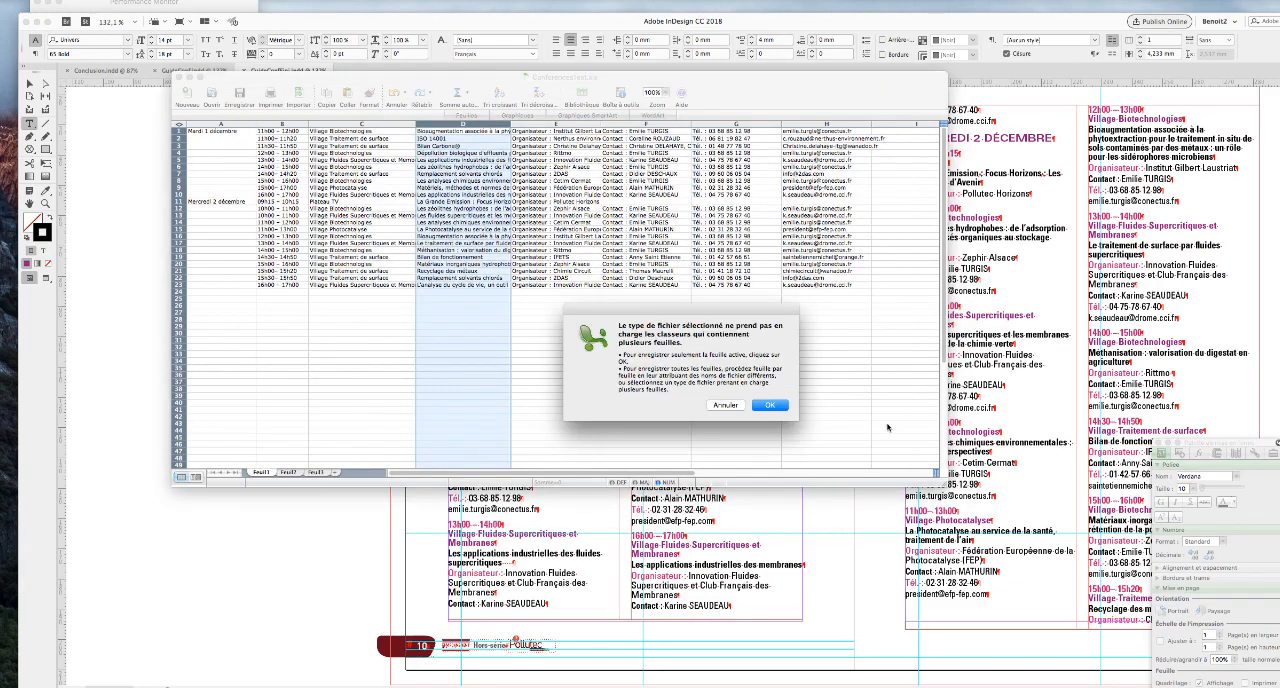
{"action": "left_click", "coordinate": [776, 405]}
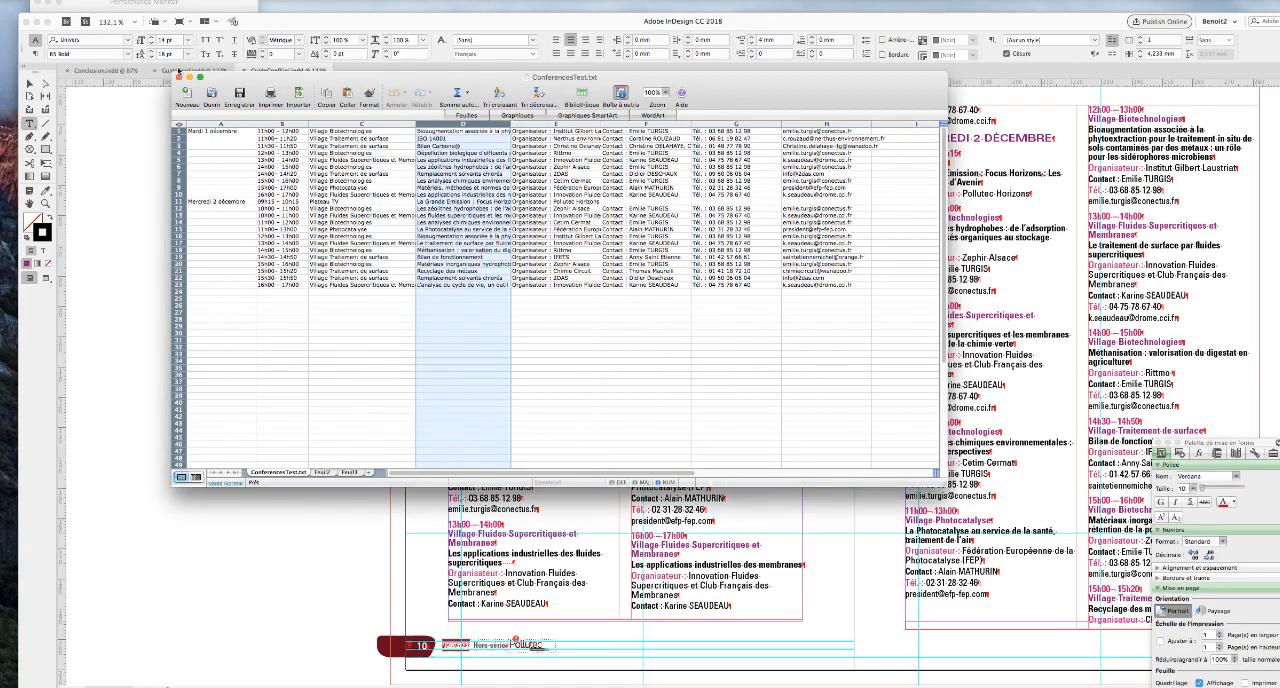
Return to InDesign, close GuideConfFini.indd and place the text cursor in GuideConf.indd's empty two-column frame below "Les conférences".
{"action": "left_click", "coordinate": [133, 185]}
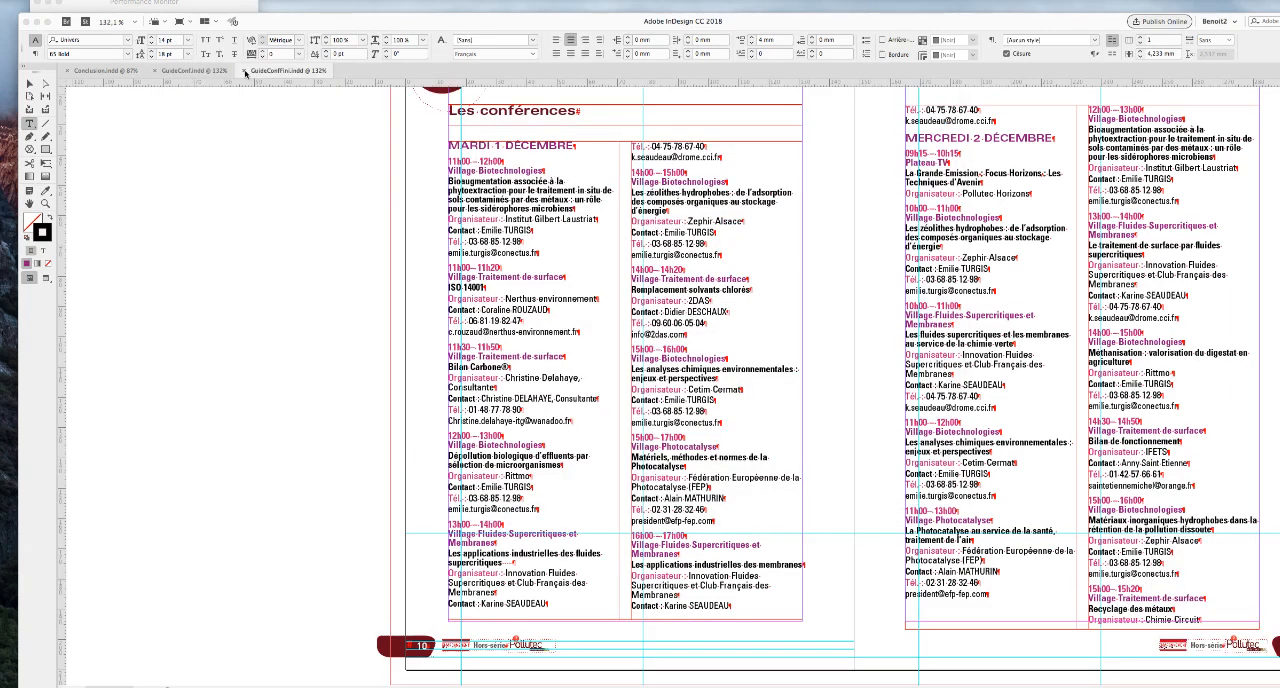
{"action": "left_click", "coordinate": [246, 73]}
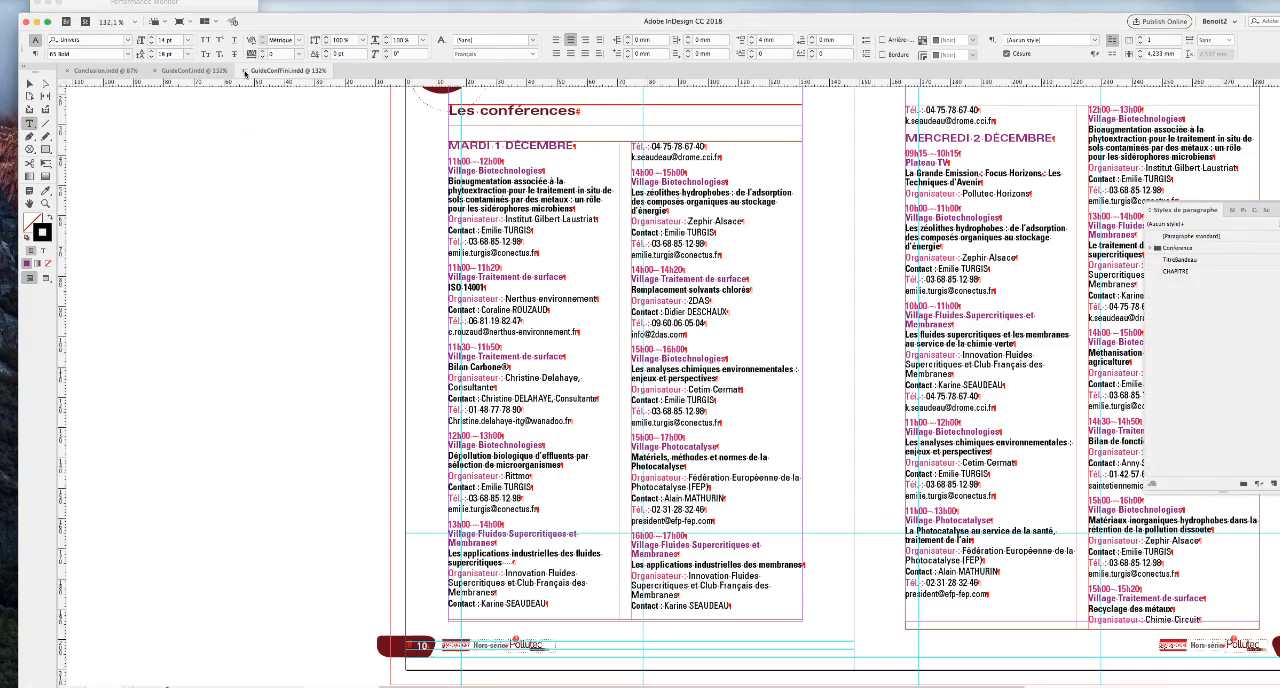
{"action": "left_click", "coordinate": [246, 73]}
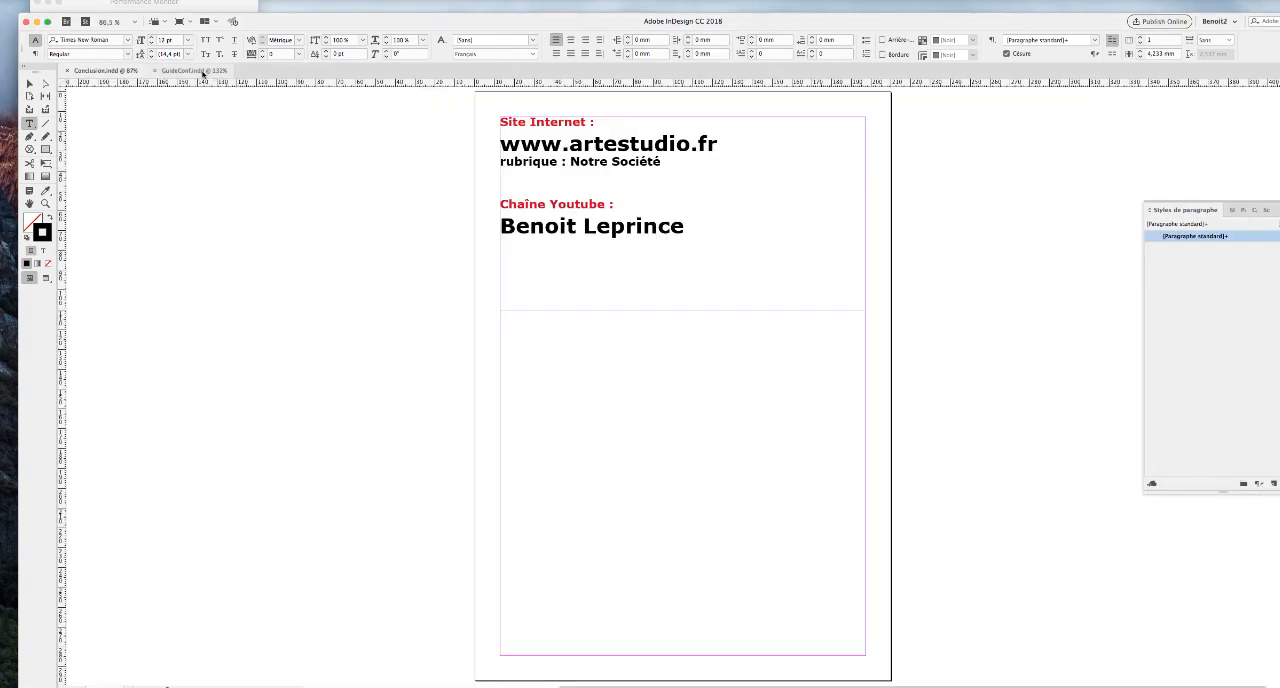
{"action": "left_click", "coordinate": [197, 72]}
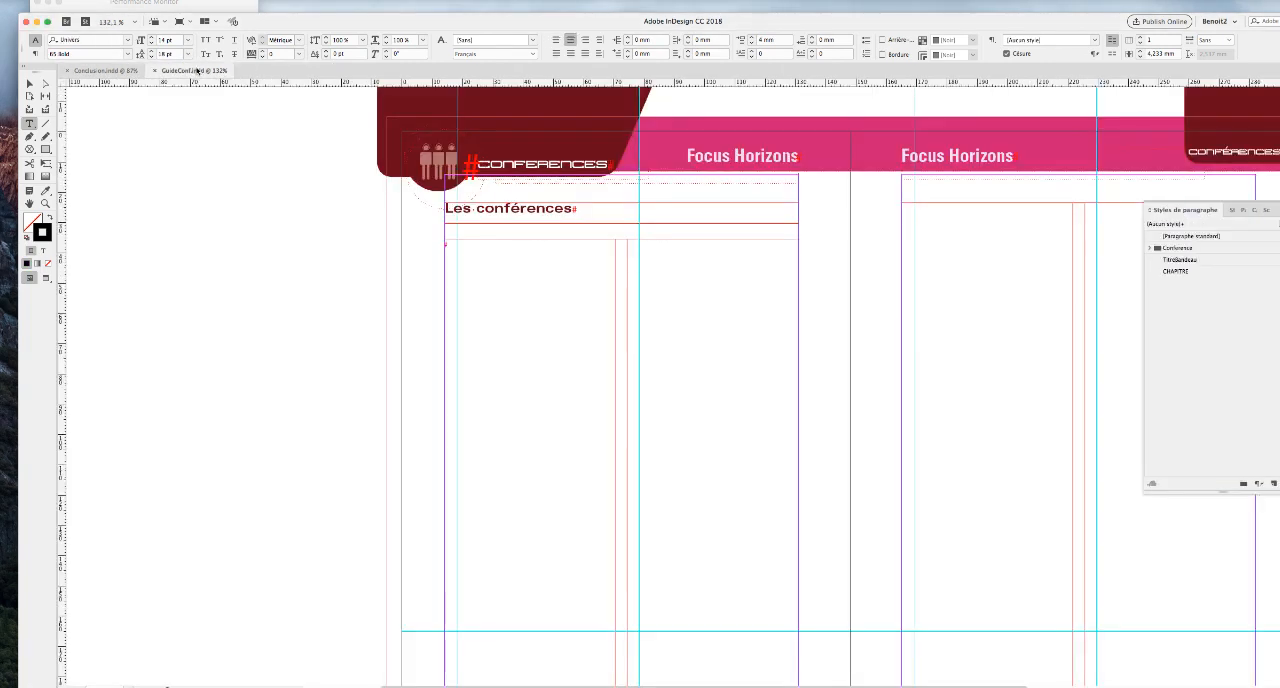
{"action": "left_click", "coordinate": [491, 251]}
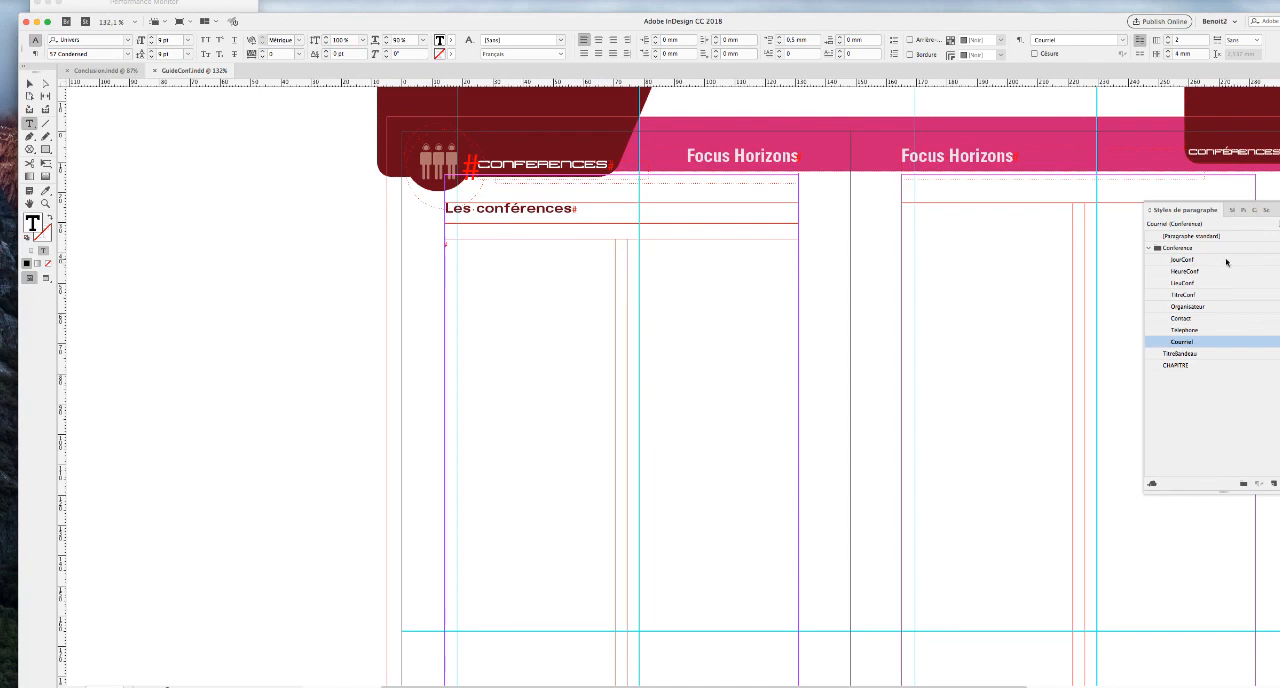
Check which next style is assigned to the JourConf, HeureConf and Courriel paragraph styles in the Conference group.
{"action": "double_click", "coordinate": [1222, 261]}
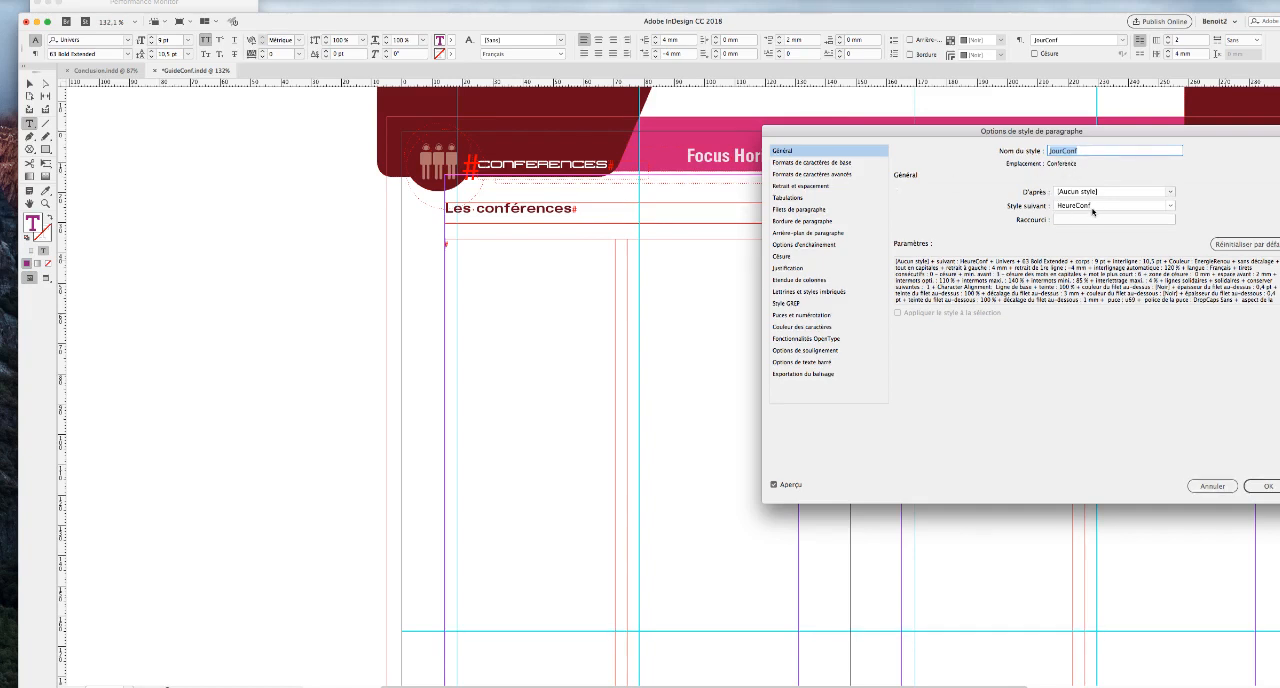
{"action": "key", "text": "Return"}
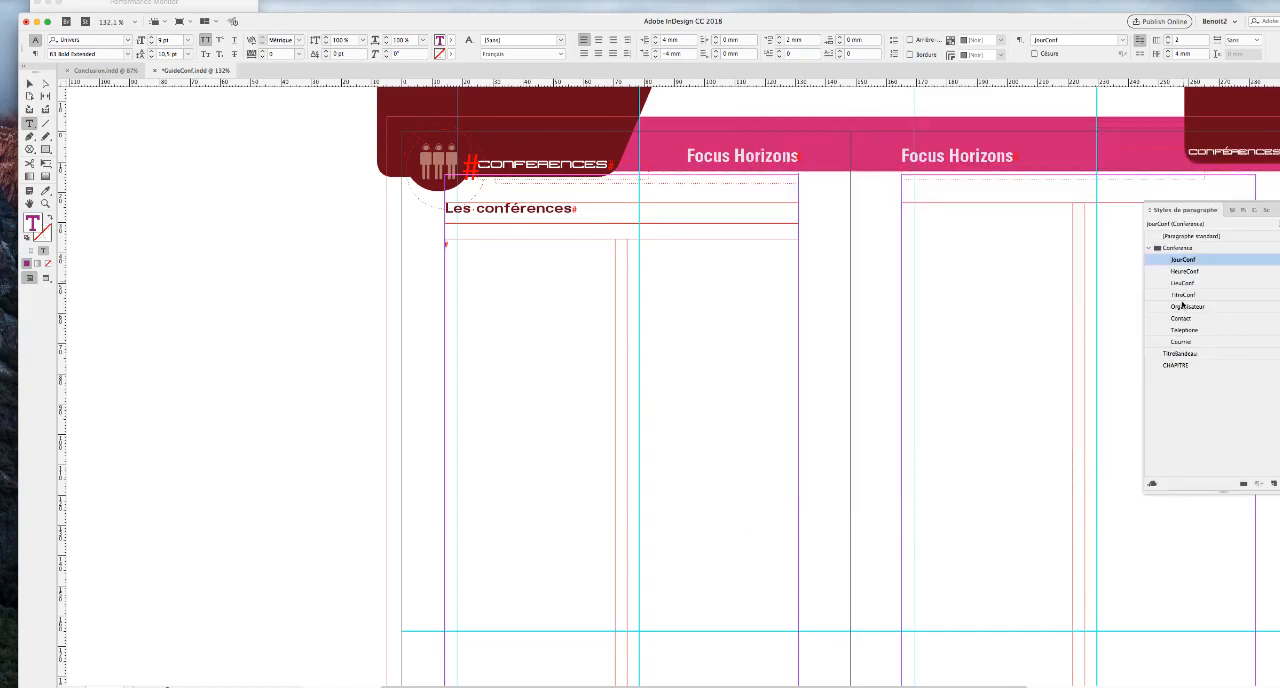
{"action": "double_click", "coordinate": [1183, 272]}
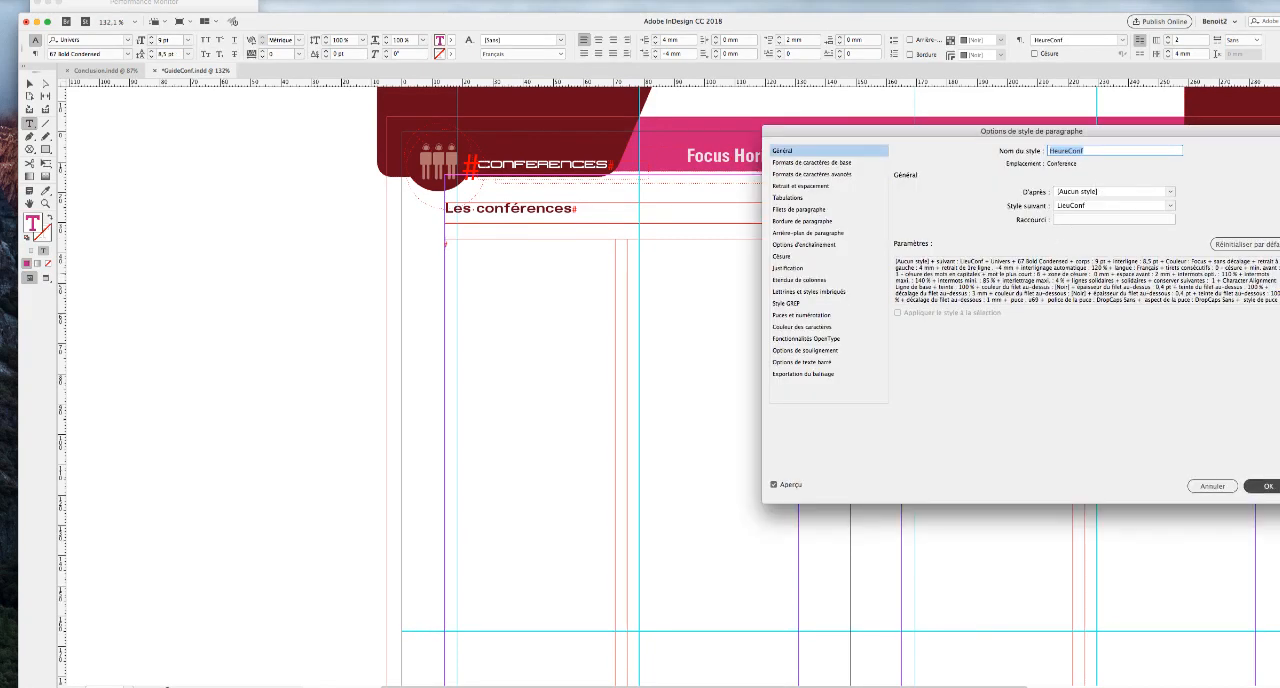
{"action": "left_click", "coordinate": [1266, 486]}
{"action": "double_click", "coordinate": [1182, 342]}
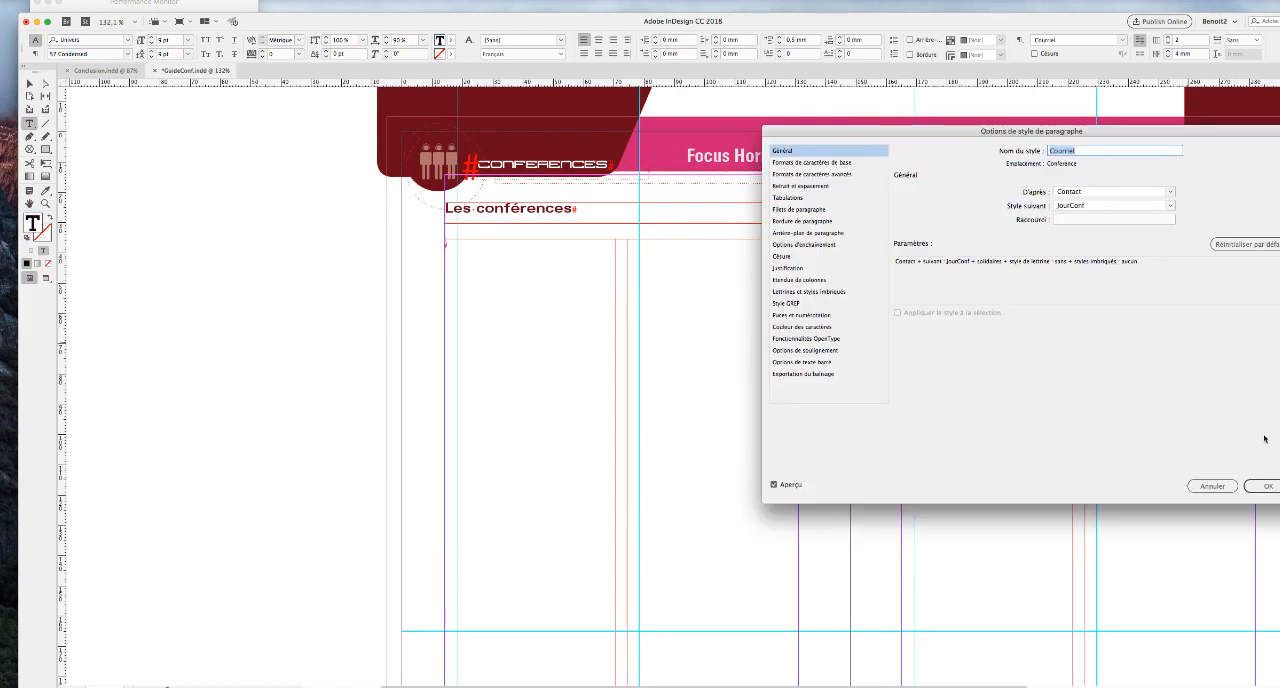
{"action": "left_click", "coordinate": [1272, 487]}
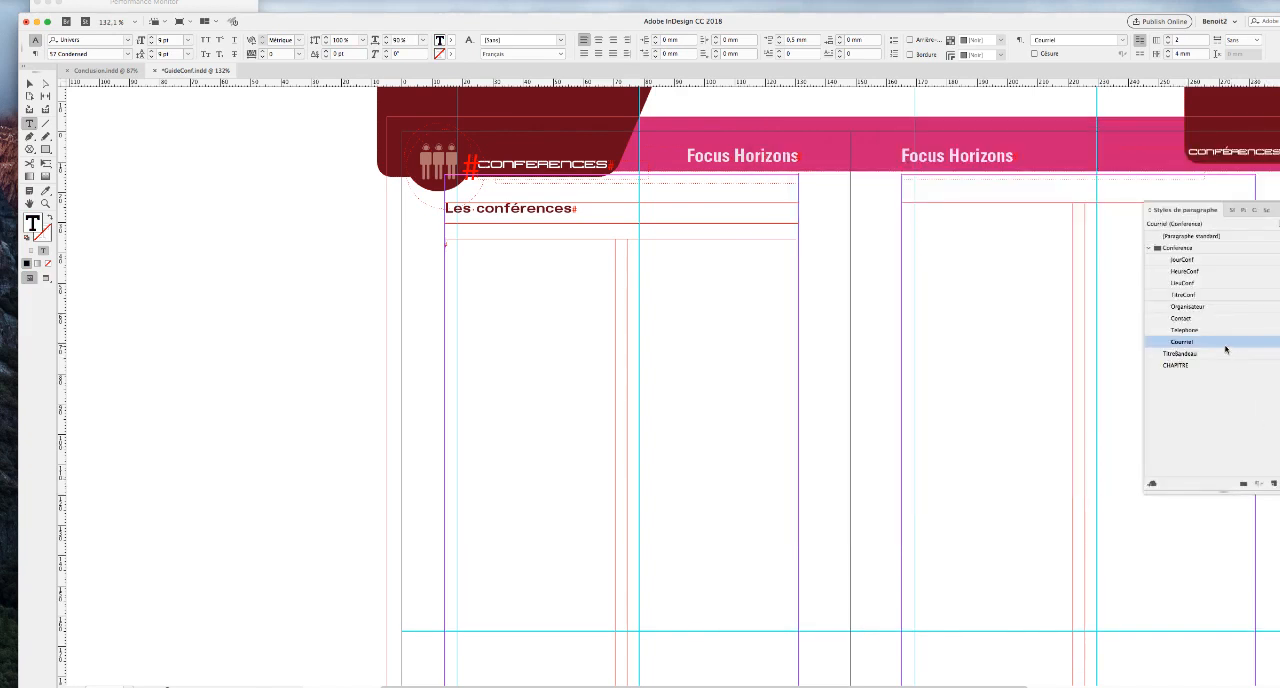
Inspect the keep options of the JourConf and TitreConf paragraph styles.
{"action": "double_click", "coordinate": [1211, 262]}
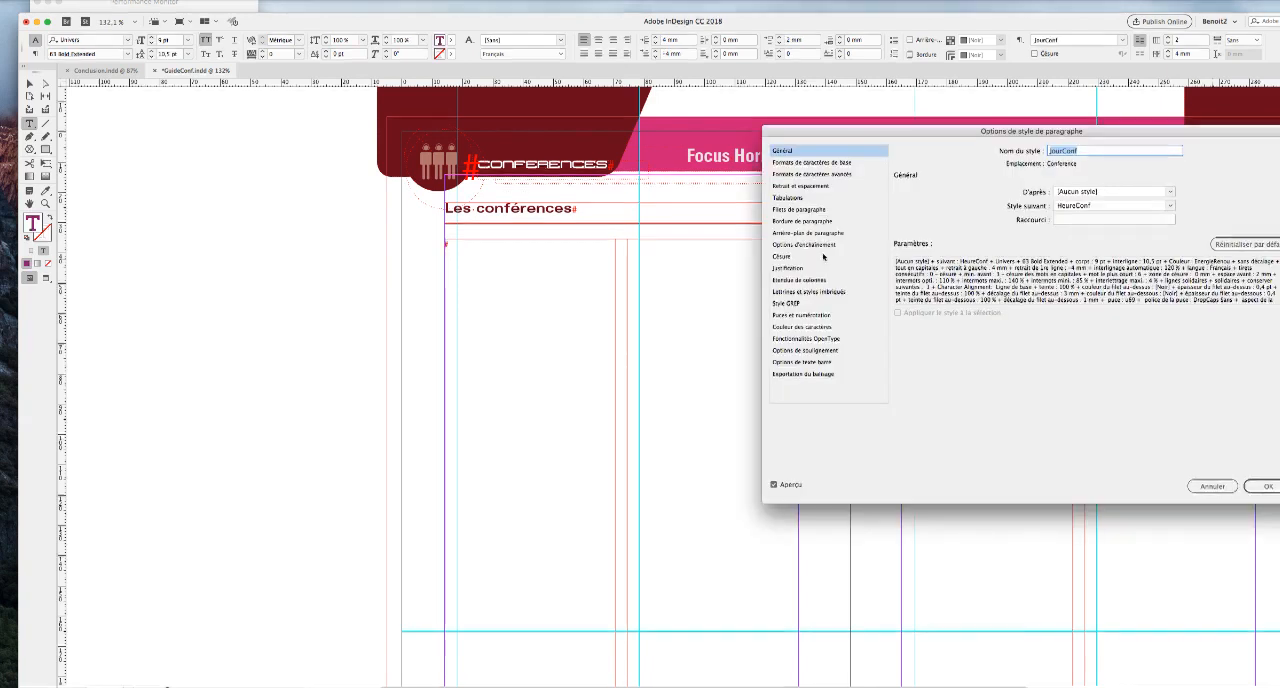
{"action": "left_click", "coordinate": [814, 245]}
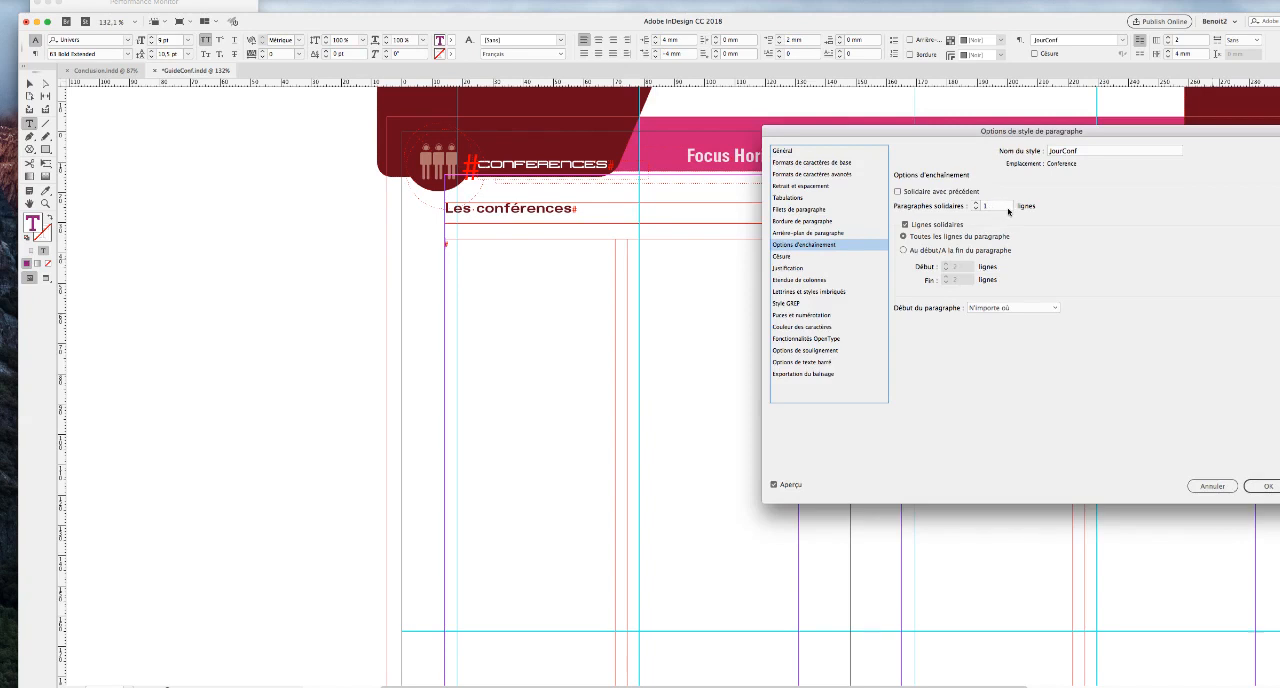
{"action": "left_click", "coordinate": [1268, 486]}
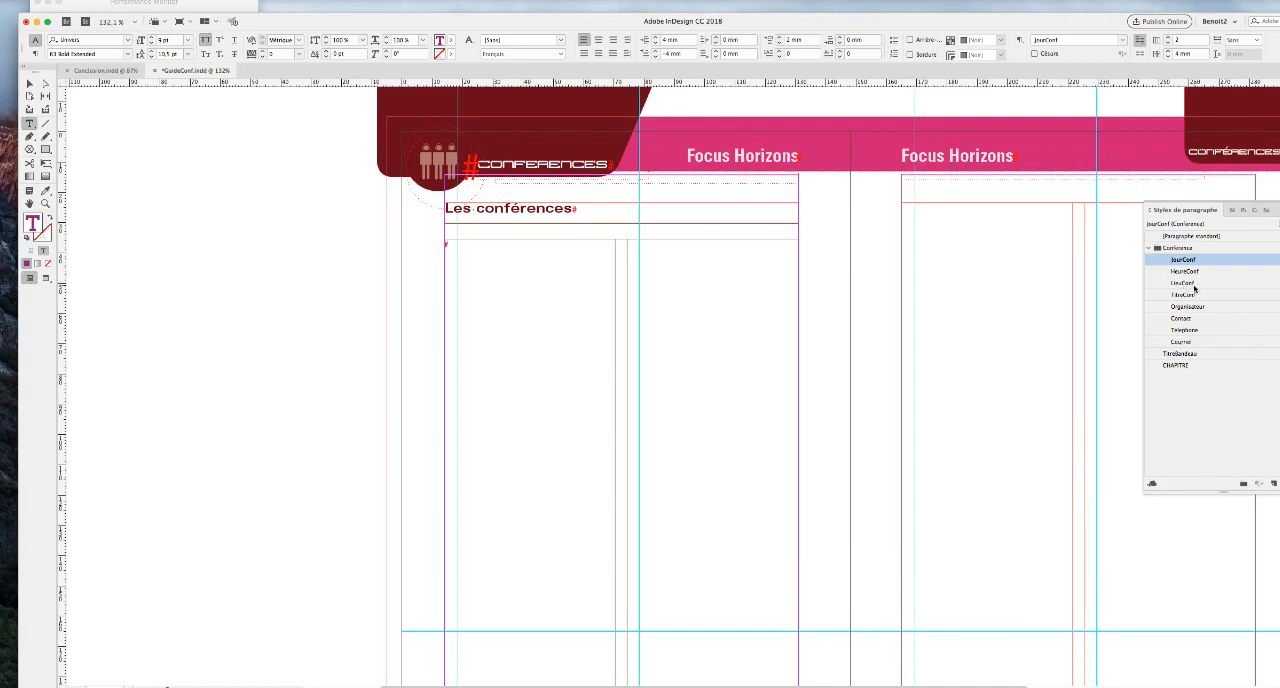
{"action": "double_click", "coordinate": [1190, 296]}
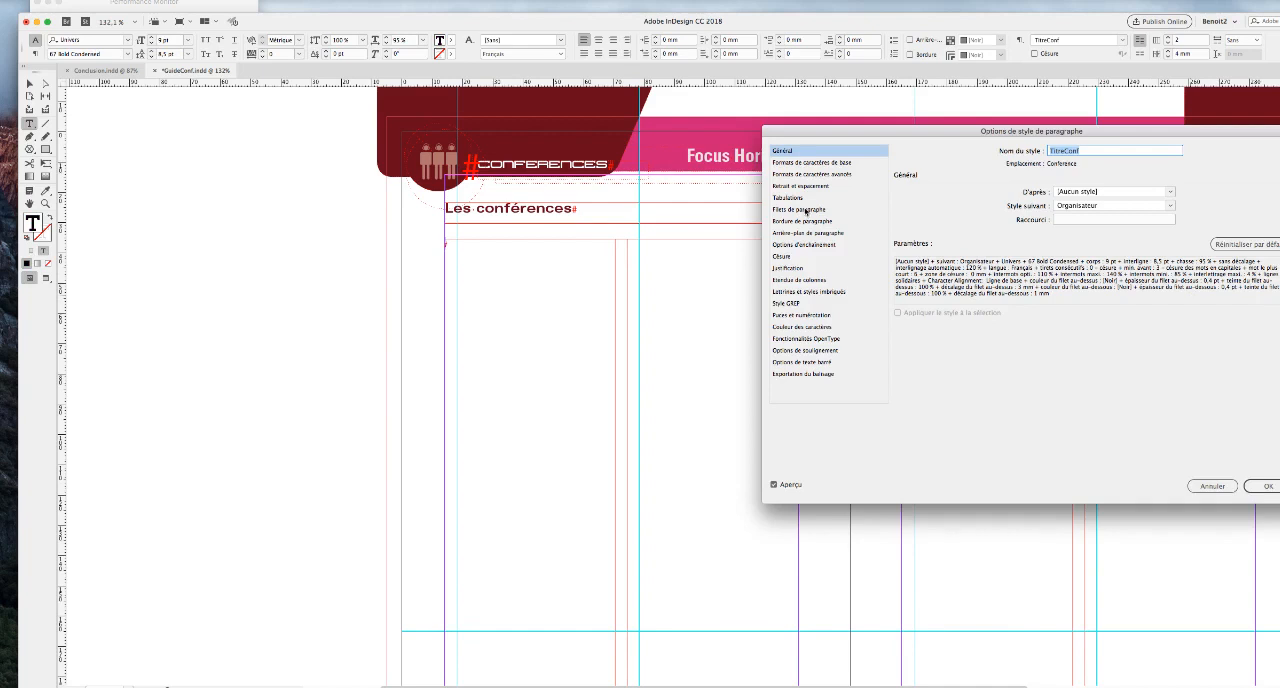
{"action": "left_click", "coordinate": [833, 244]}
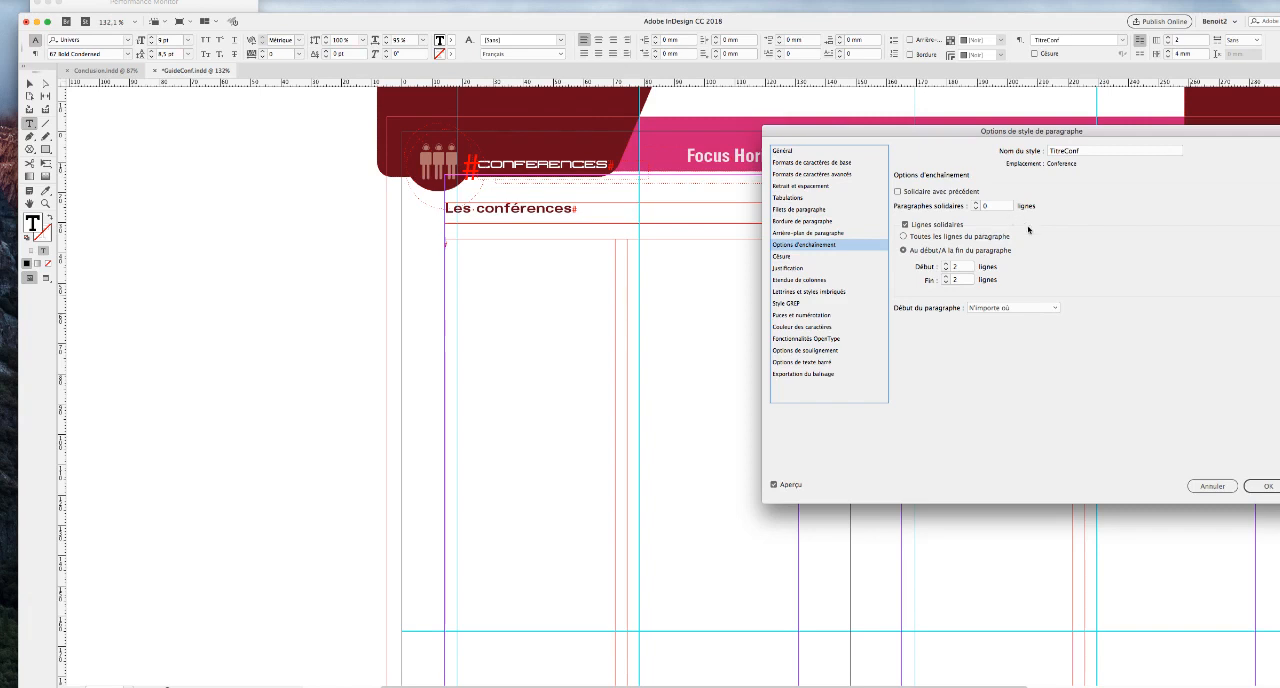
{"action": "left_click", "coordinate": [1268, 485]}
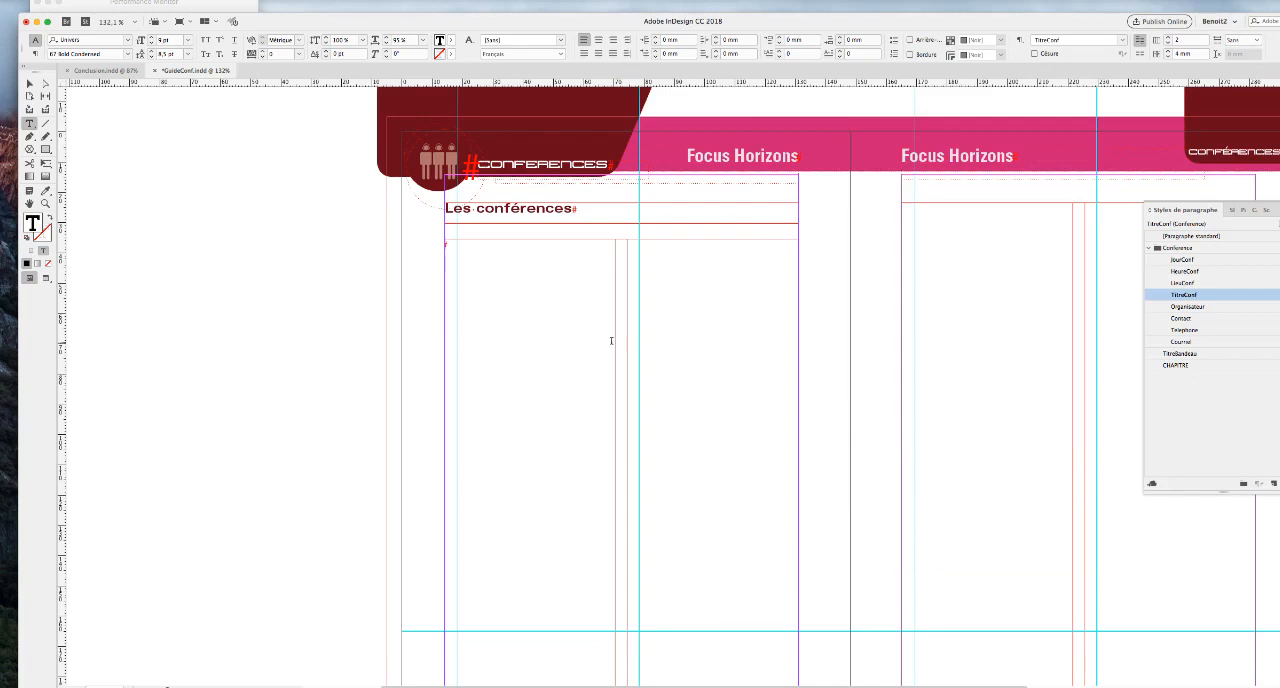
Import ConferencesTest.txt into the empty two-column text frame.
{"action": "left_click", "coordinate": [96, 0]}
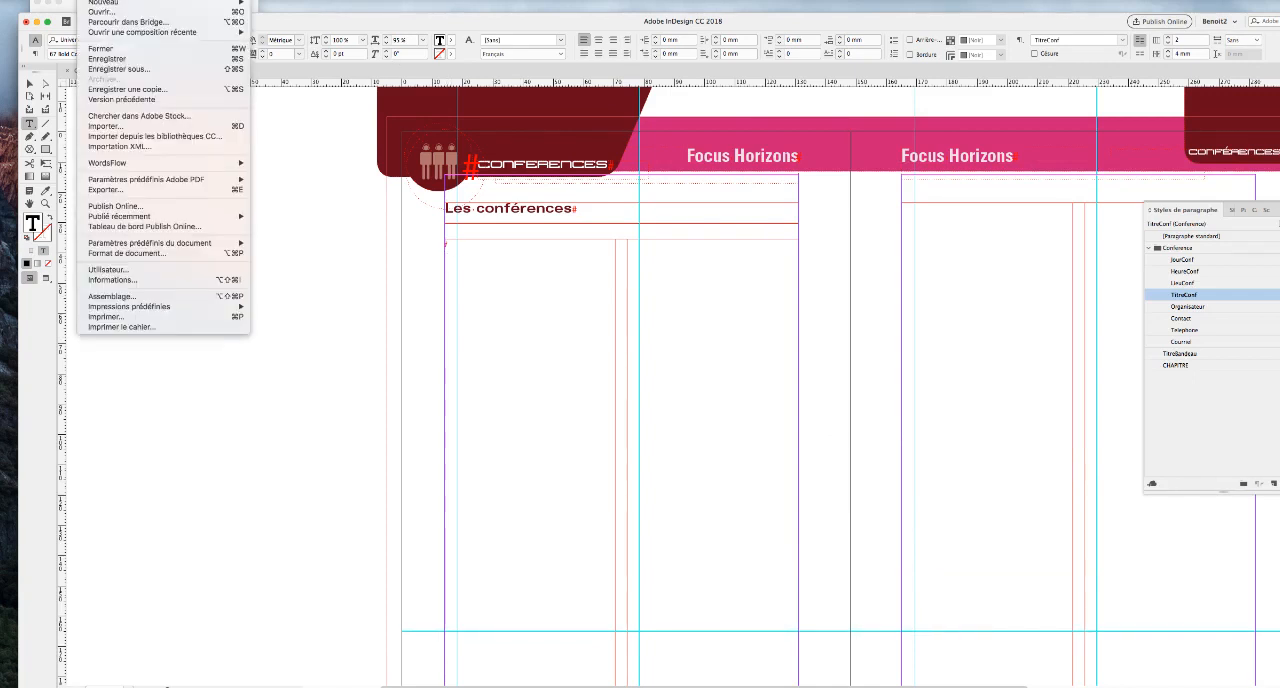
{"action": "left_click", "coordinate": [115, 126]}
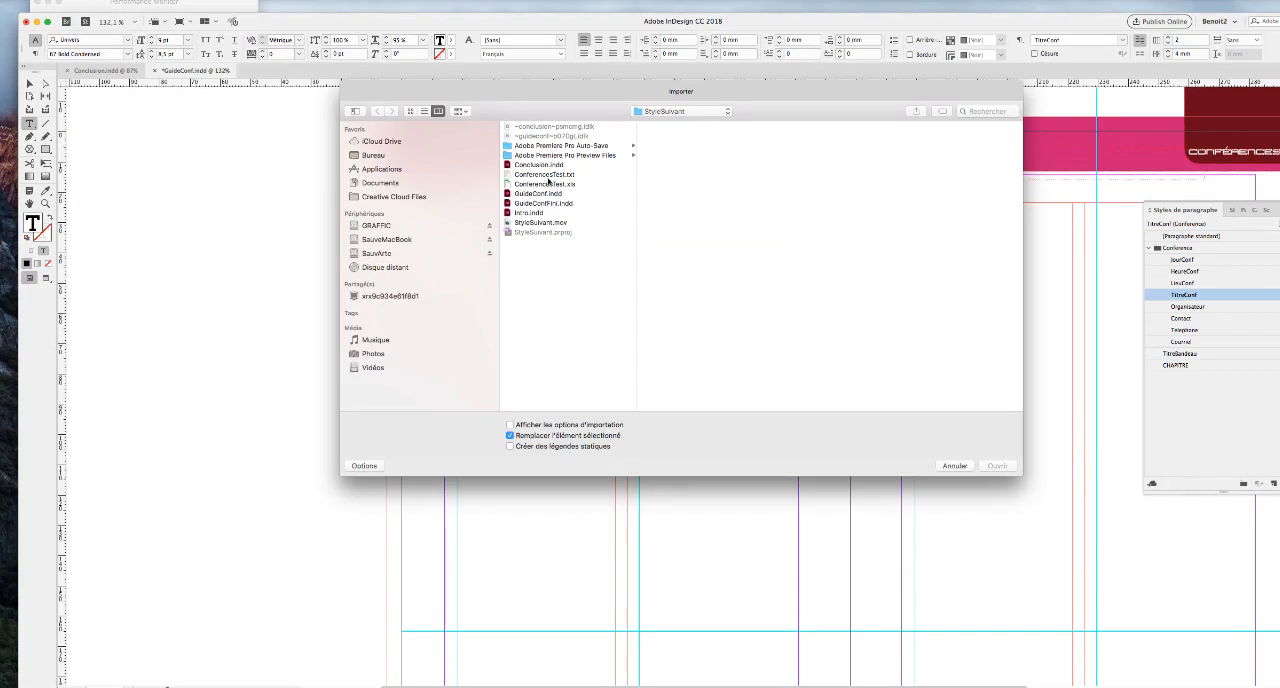
{"action": "left_click", "coordinate": [548, 174]}
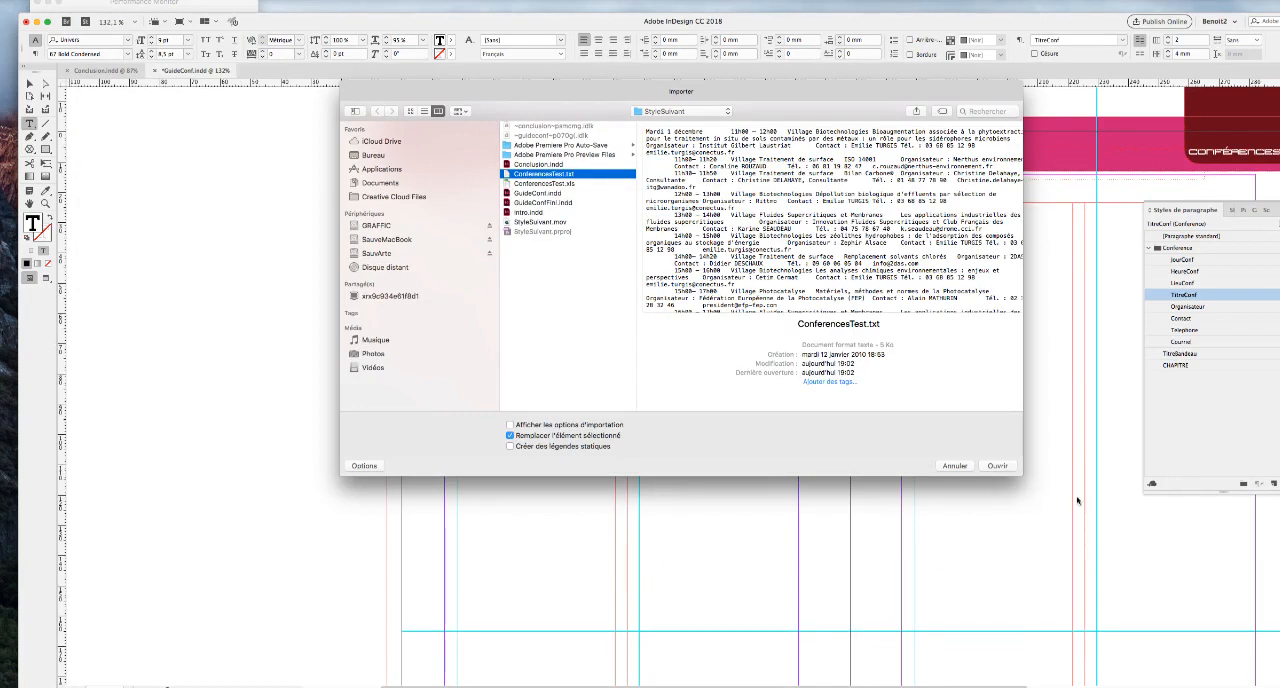
{"action": "left_click", "coordinate": [999, 467]}
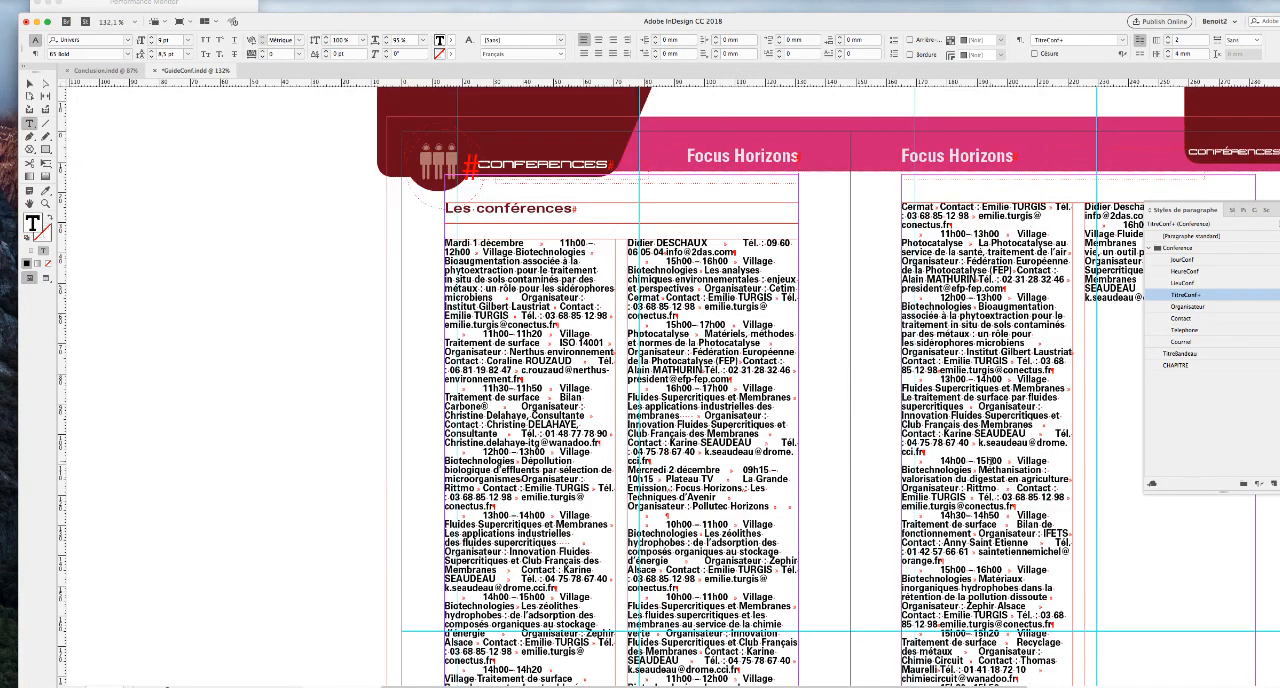
Place the text cursor at the start of the imported conference text and open Find/Replace.
{"action": "left_click", "coordinate": [477, 271]}
{"action": "left_click", "coordinate": [446, 242]}
{"action": "left_click", "coordinate": [127, 1]}
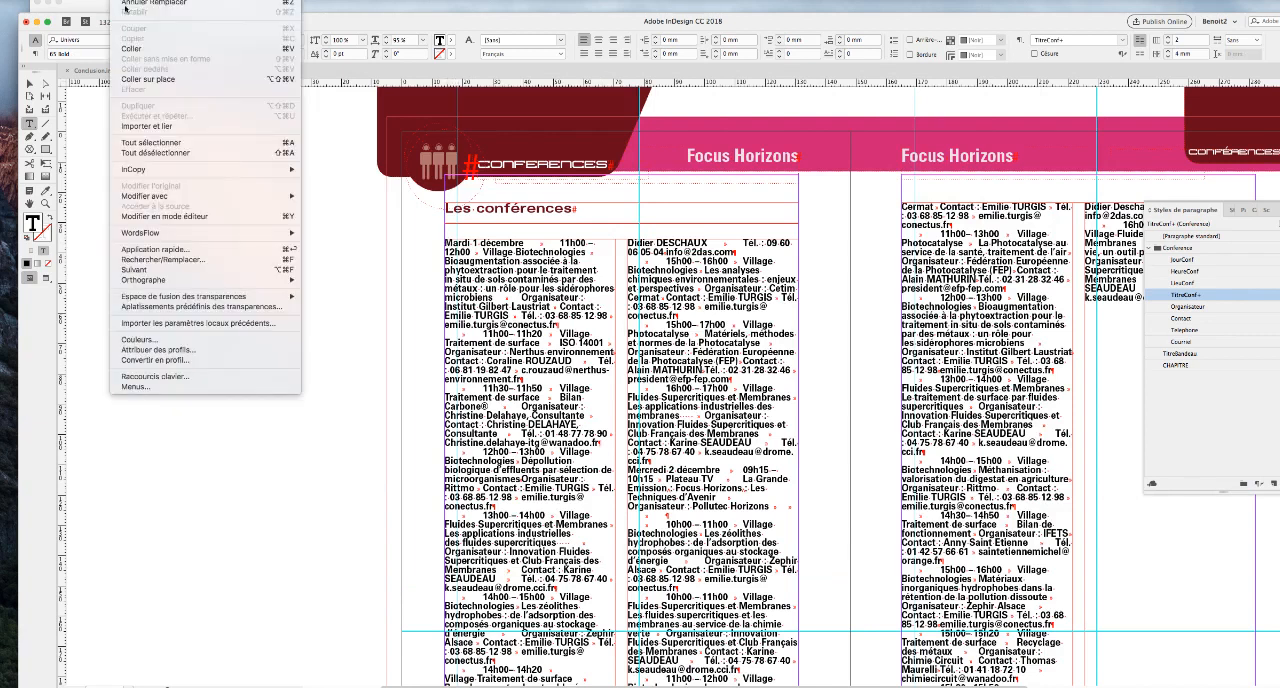
{"action": "left_click", "coordinate": [148, 260]}
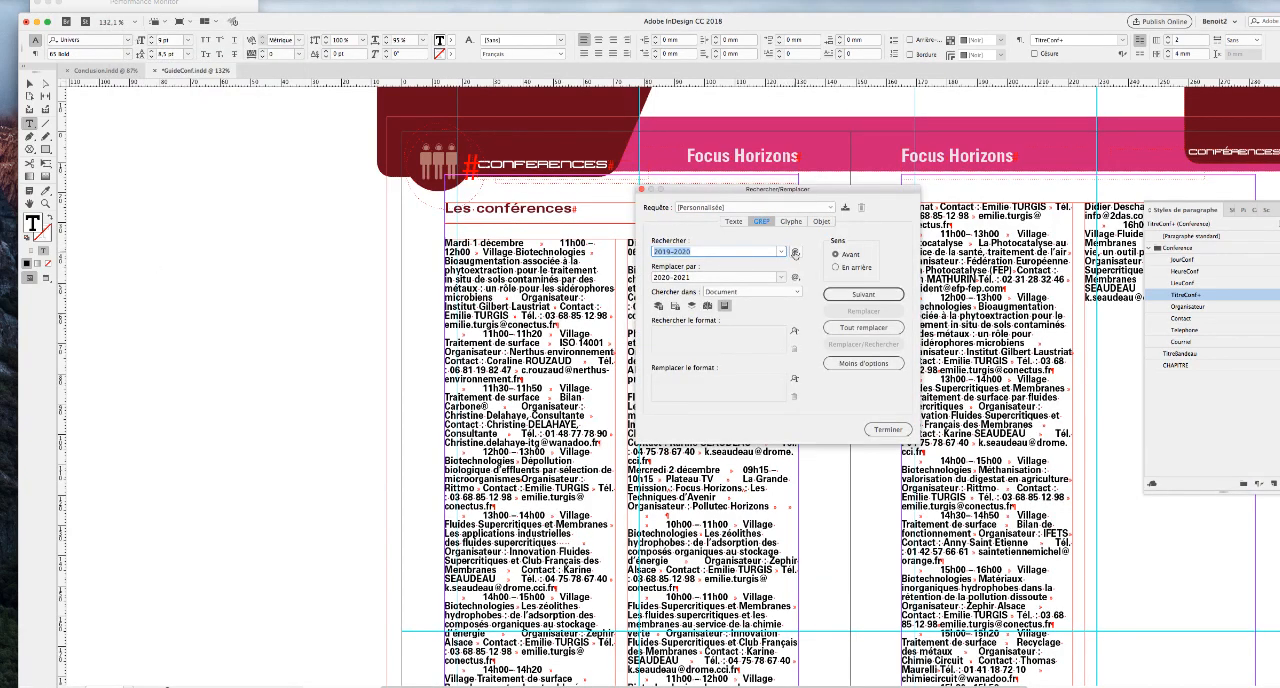
{"action": "left_click", "coordinate": [795, 254]}
{"action": "left_click", "coordinate": [724, 313]}
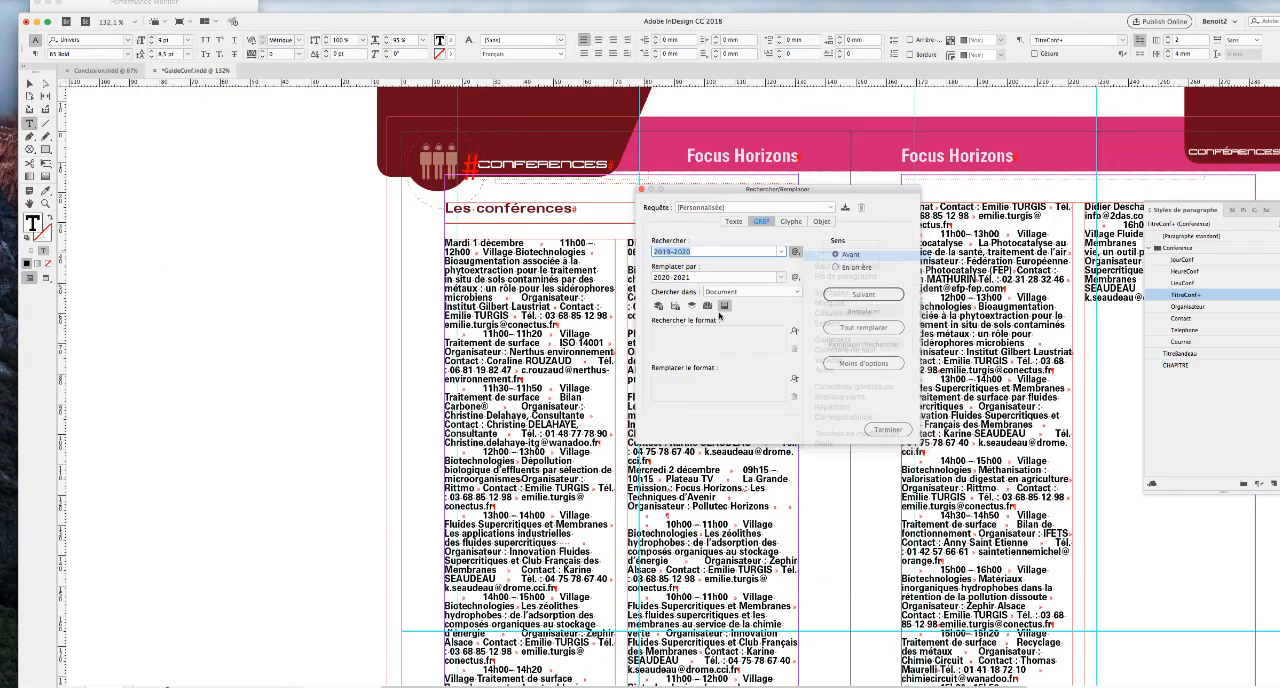
{"action": "left_click", "coordinate": [795, 278]}
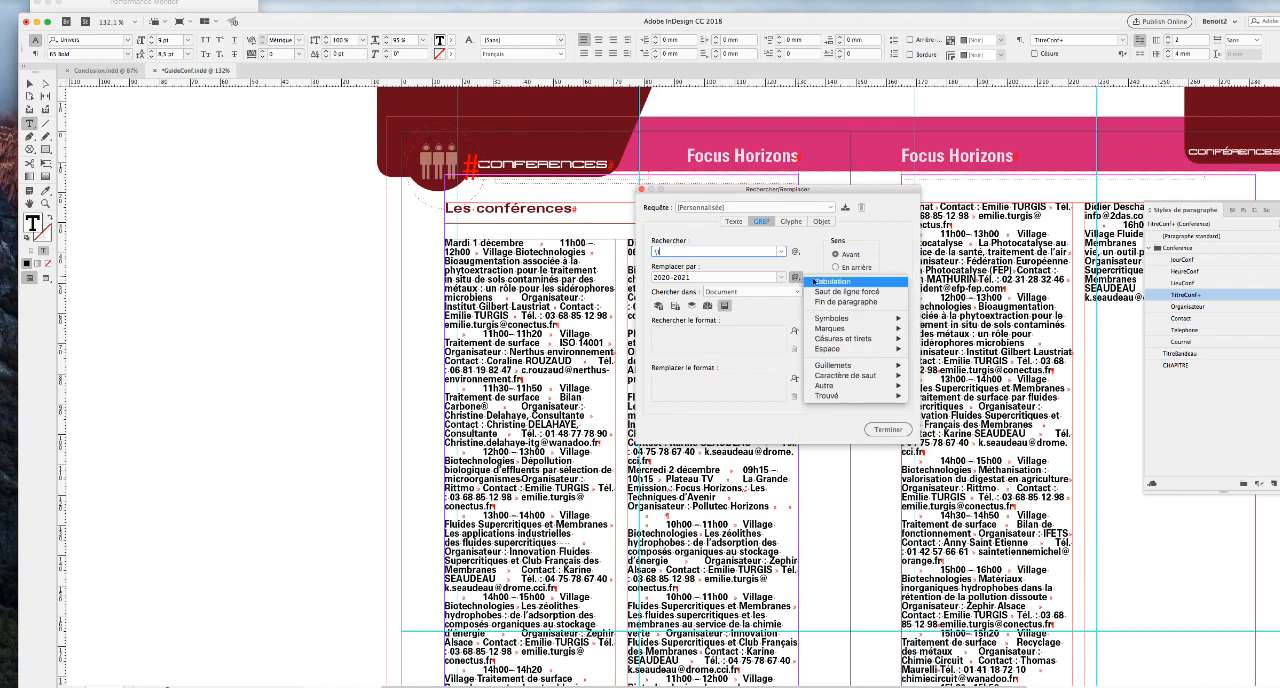
{"action": "left_click", "coordinate": [832, 301]}
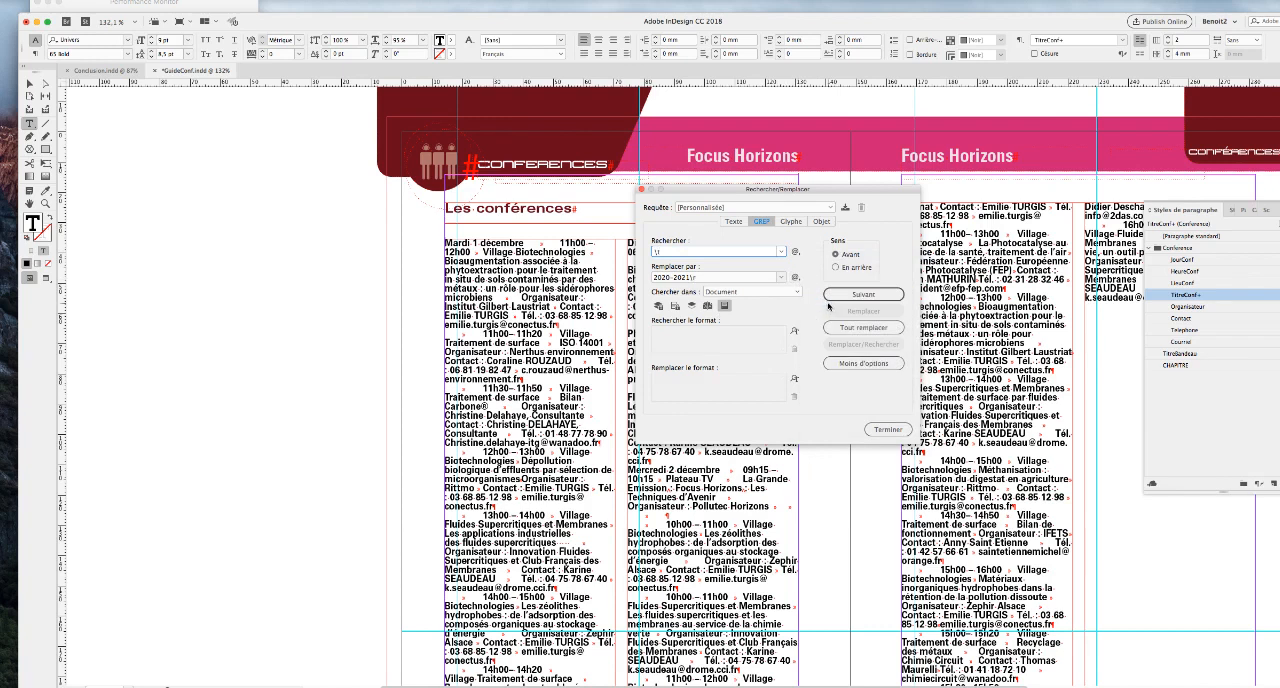
{"action": "left_click_drag", "start_coordinate": [716, 278], "coordinate": [605, 274]}
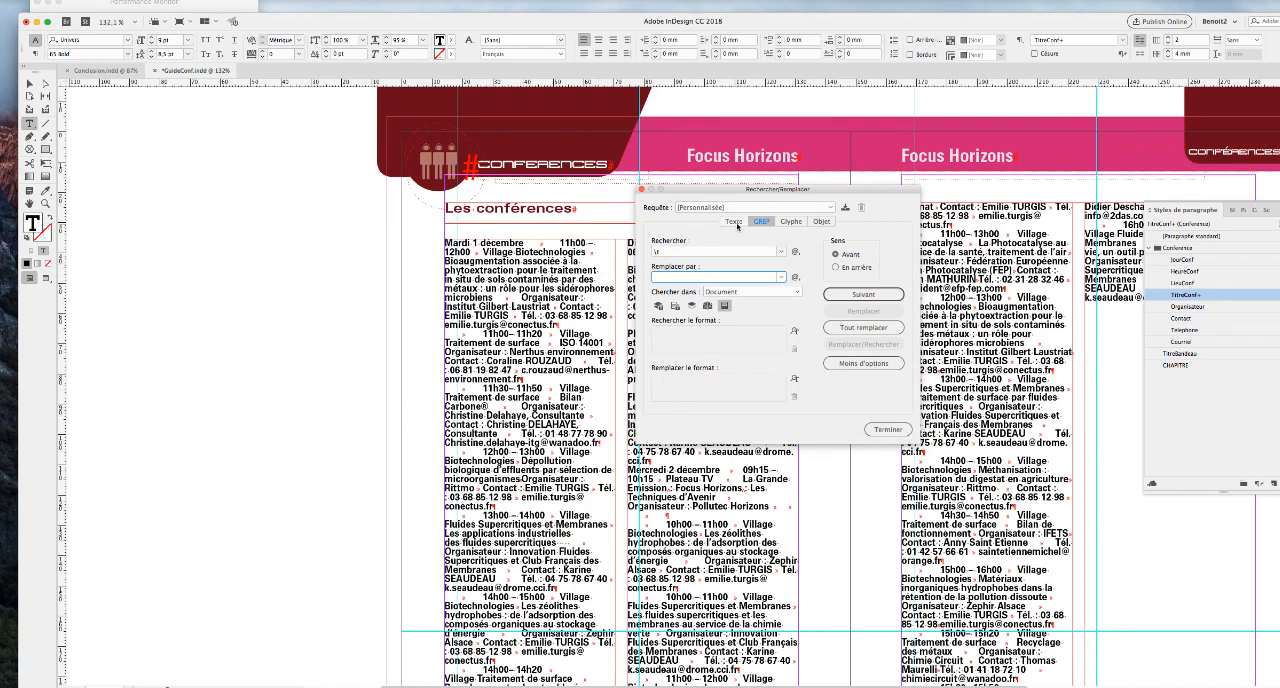
Replace all tabs in the article with ends of paragraph, using a plain text search, and close Find/Replace.
{"action": "left_click", "coordinate": [735, 222]}
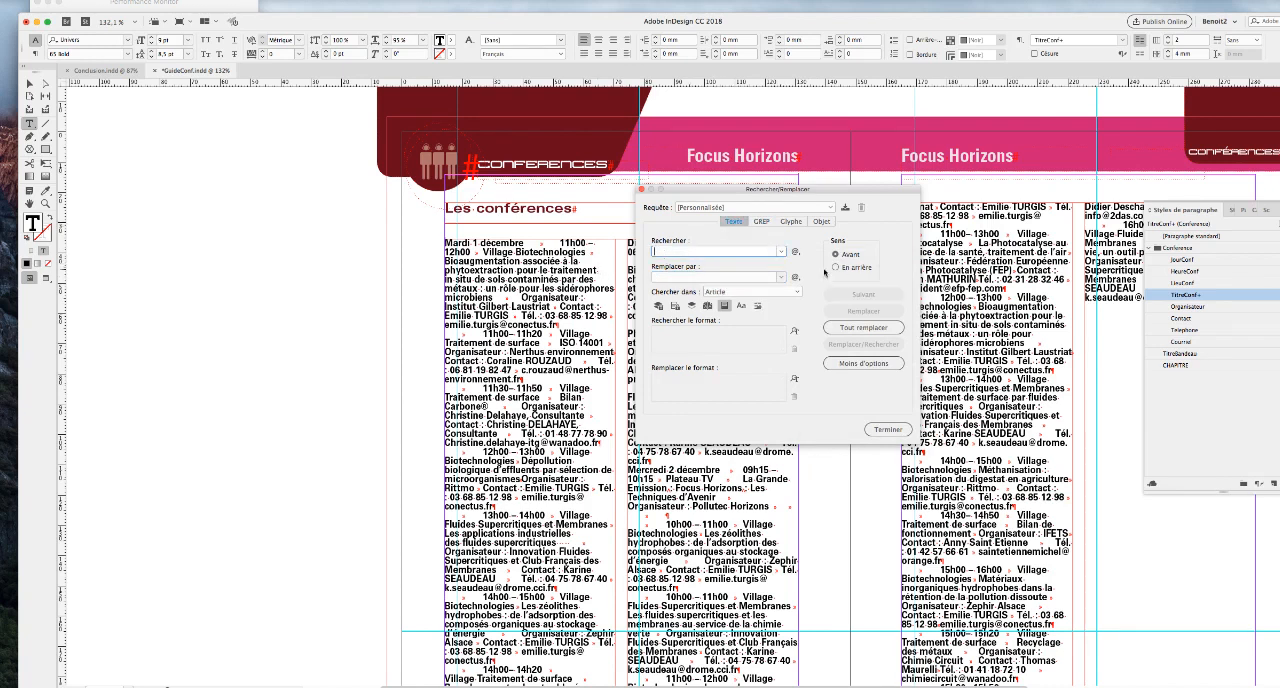
{"action": "left_click", "coordinate": [796, 252]}
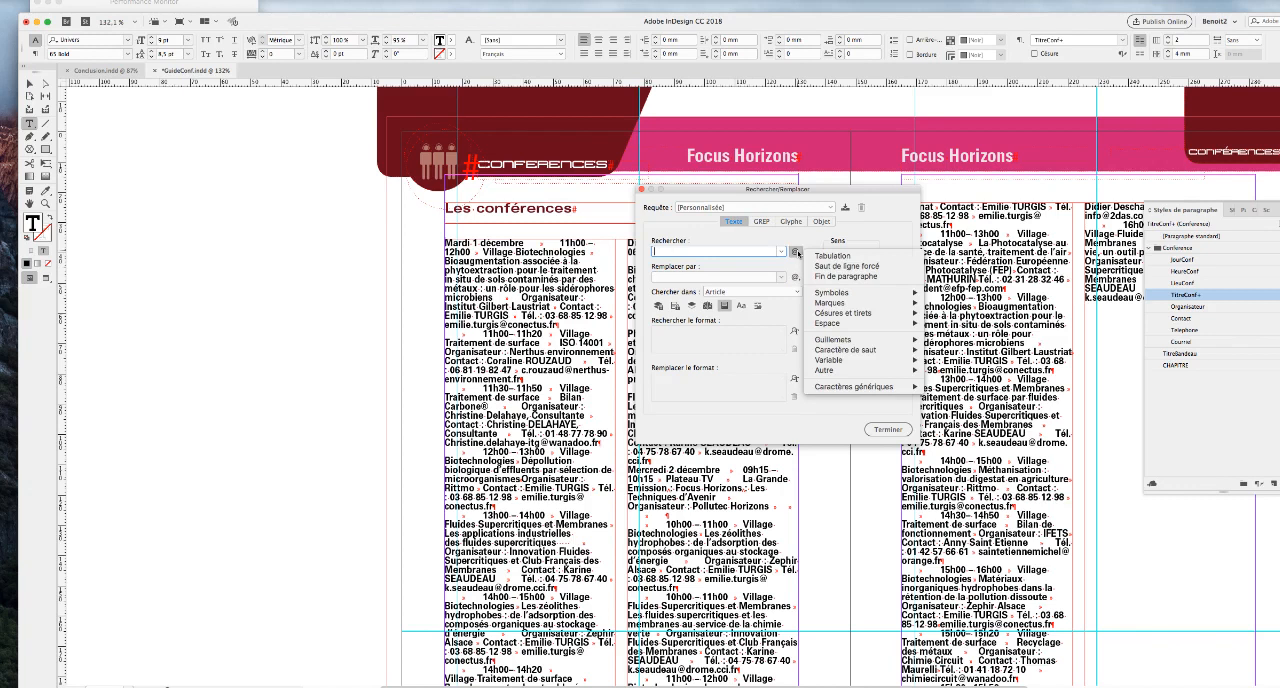
{"action": "left_click", "coordinate": [820, 256]}
{"action": "left_click", "coordinate": [682, 278]}
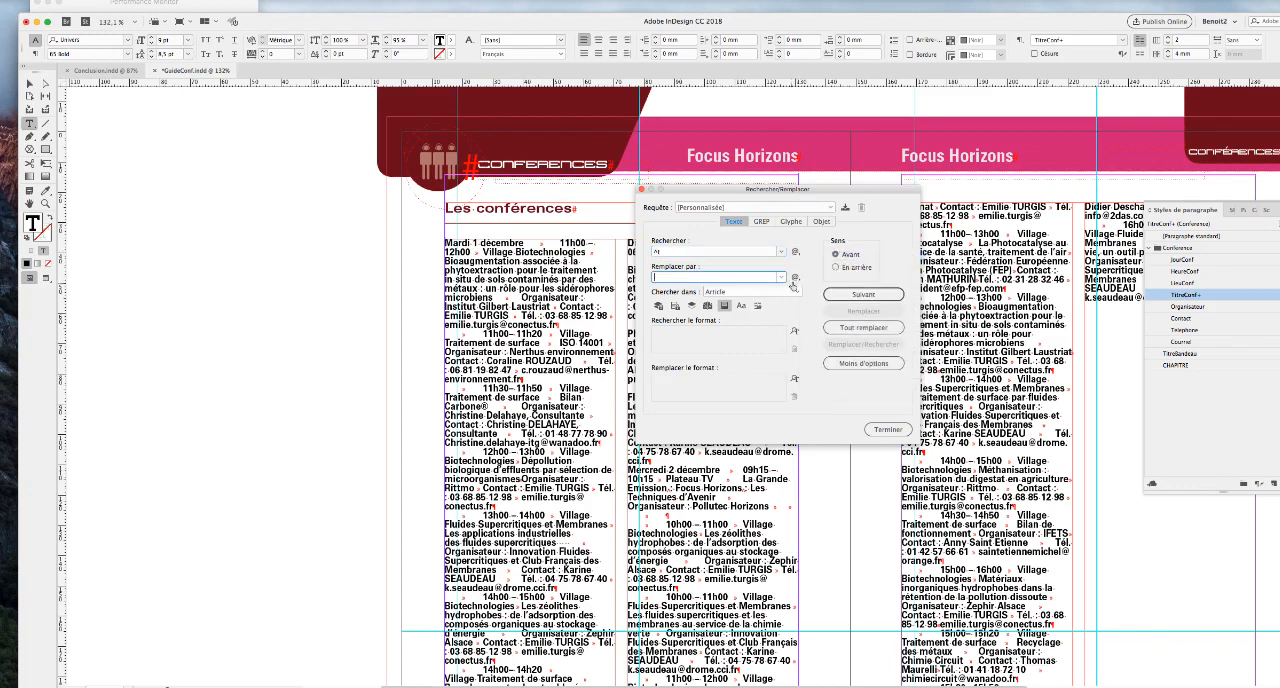
{"action": "left_click", "coordinate": [796, 278]}
{"action": "left_click", "coordinate": [820, 309]}
{"action": "left_click", "coordinate": [863, 327]}
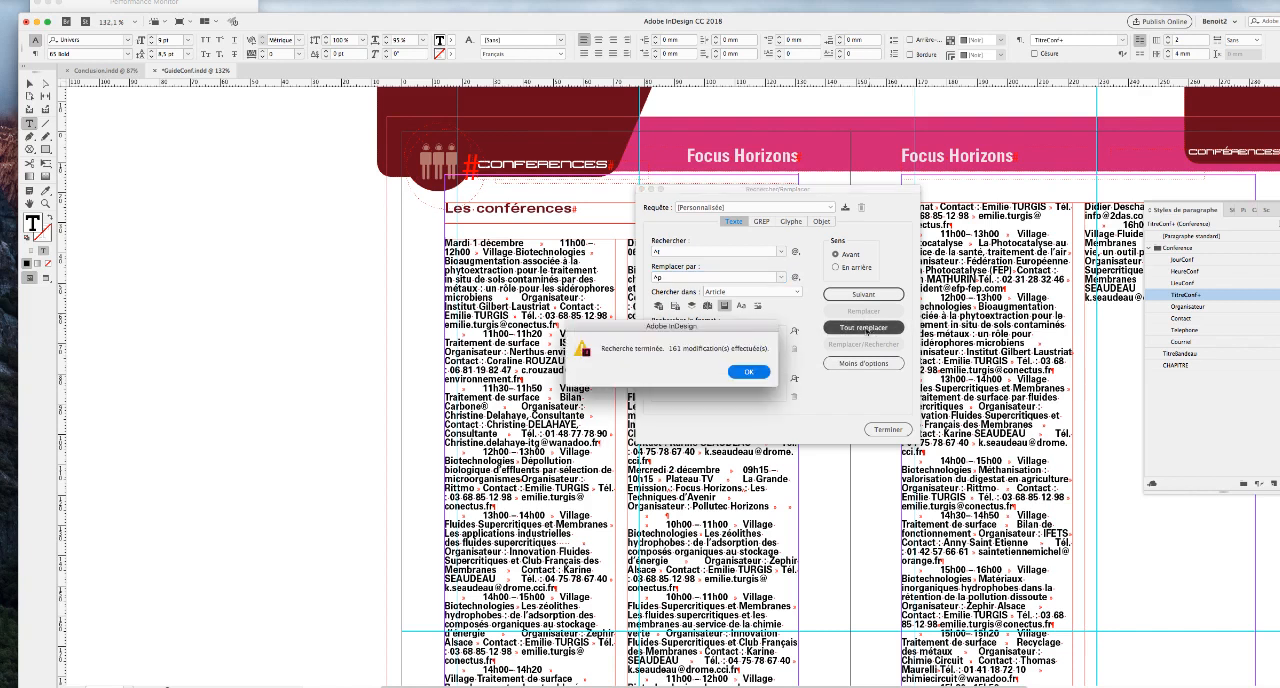
{"action": "left_click", "coordinate": [752, 372]}
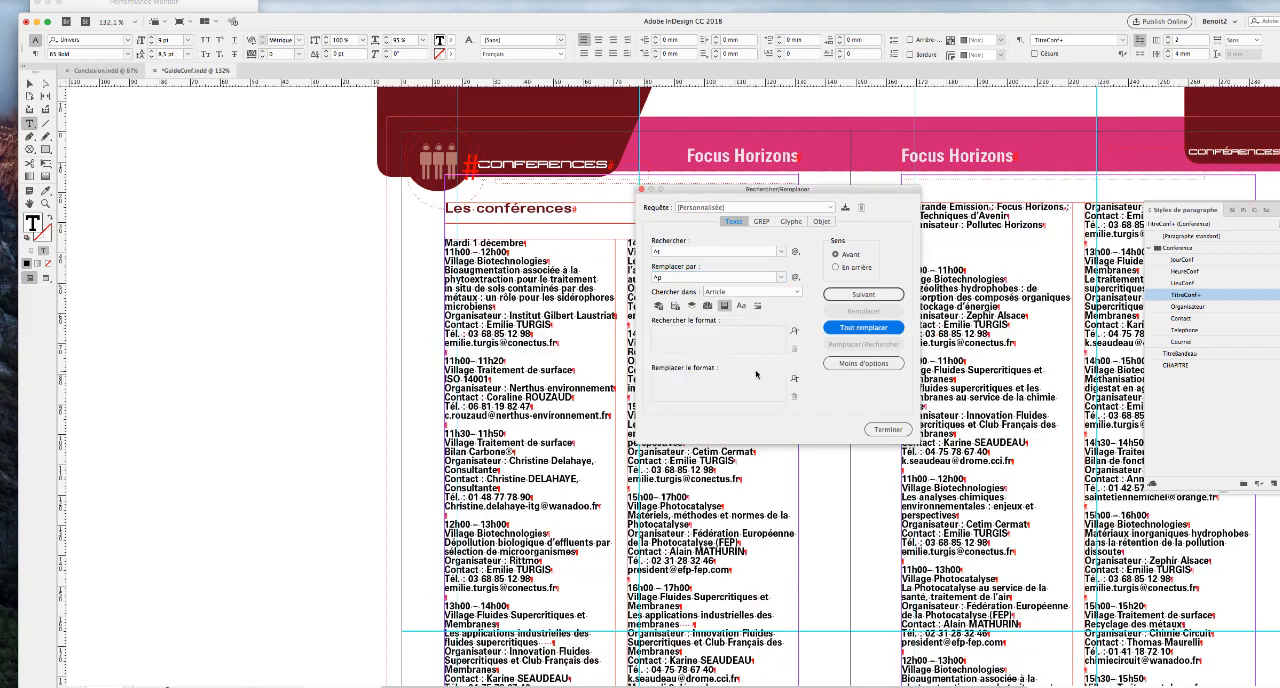
{"action": "left_click", "coordinate": [888, 429]}
Select the whole conference text and apply JourConf followed by its chained next styles, clearing overrides.
{"action": "left_click", "coordinate": [488, 279]}
{"action": "key", "text": "super+a"}
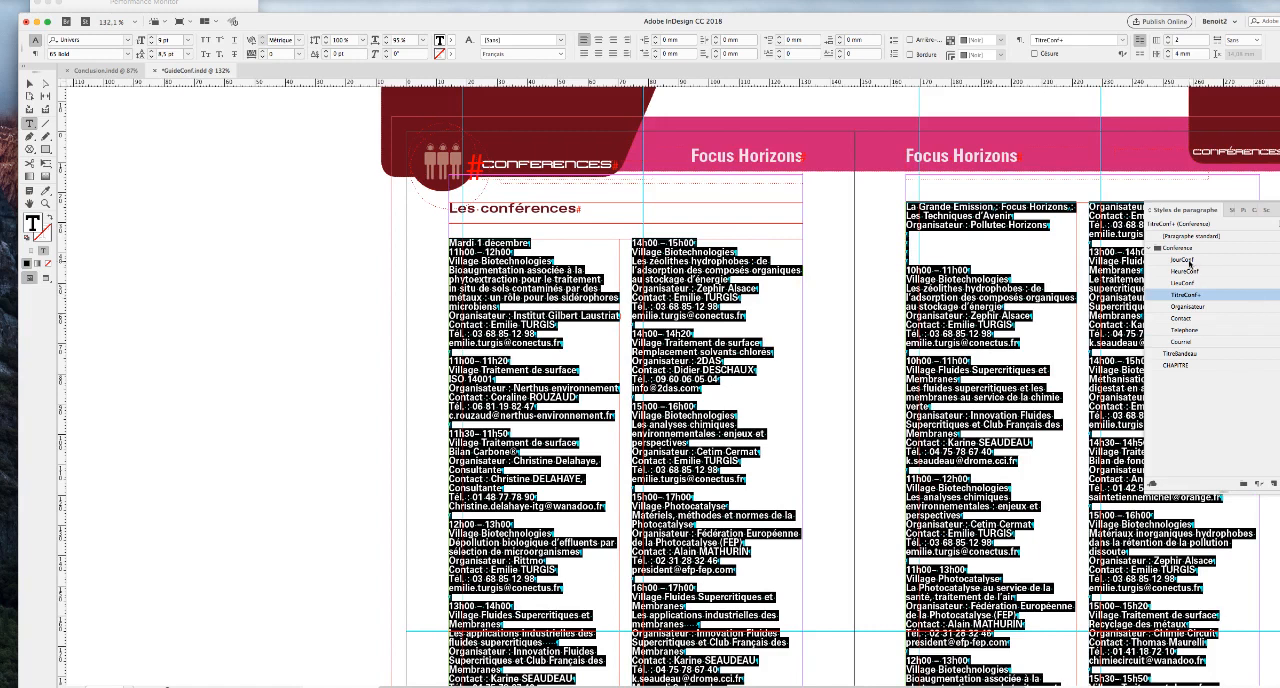
{"action": "right_click", "coordinate": [1188, 261]}
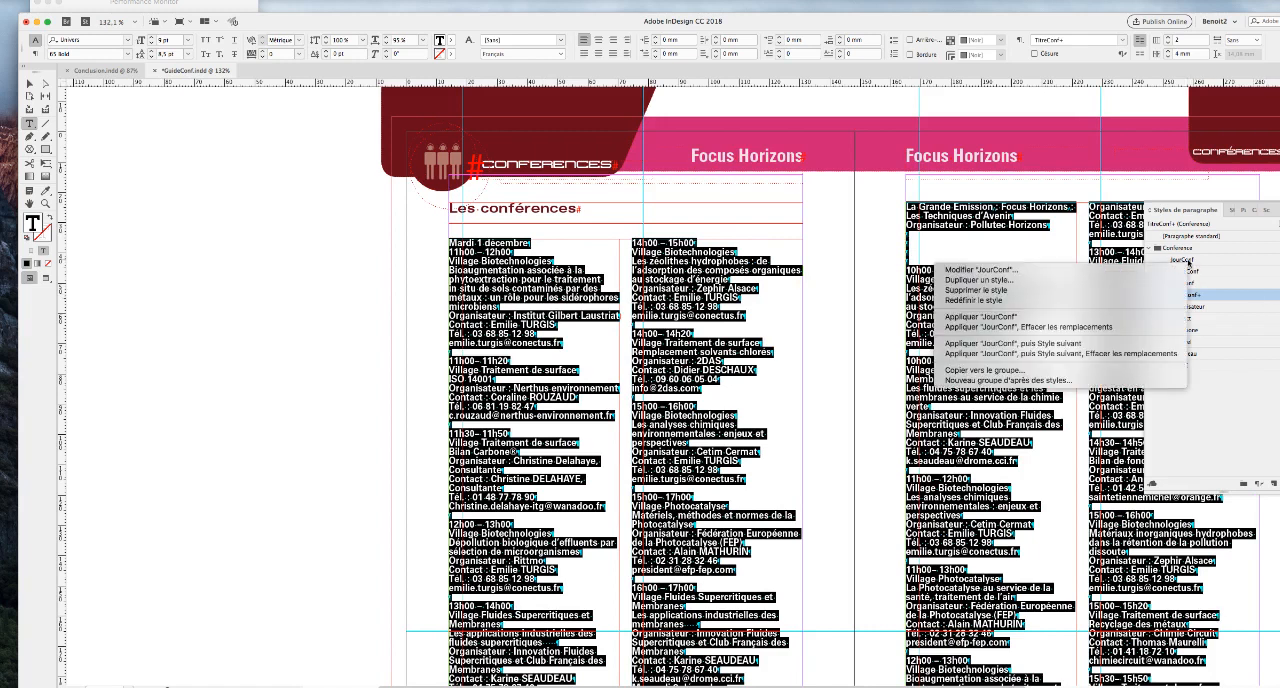
{"action": "left_click", "coordinate": [1110, 355]}
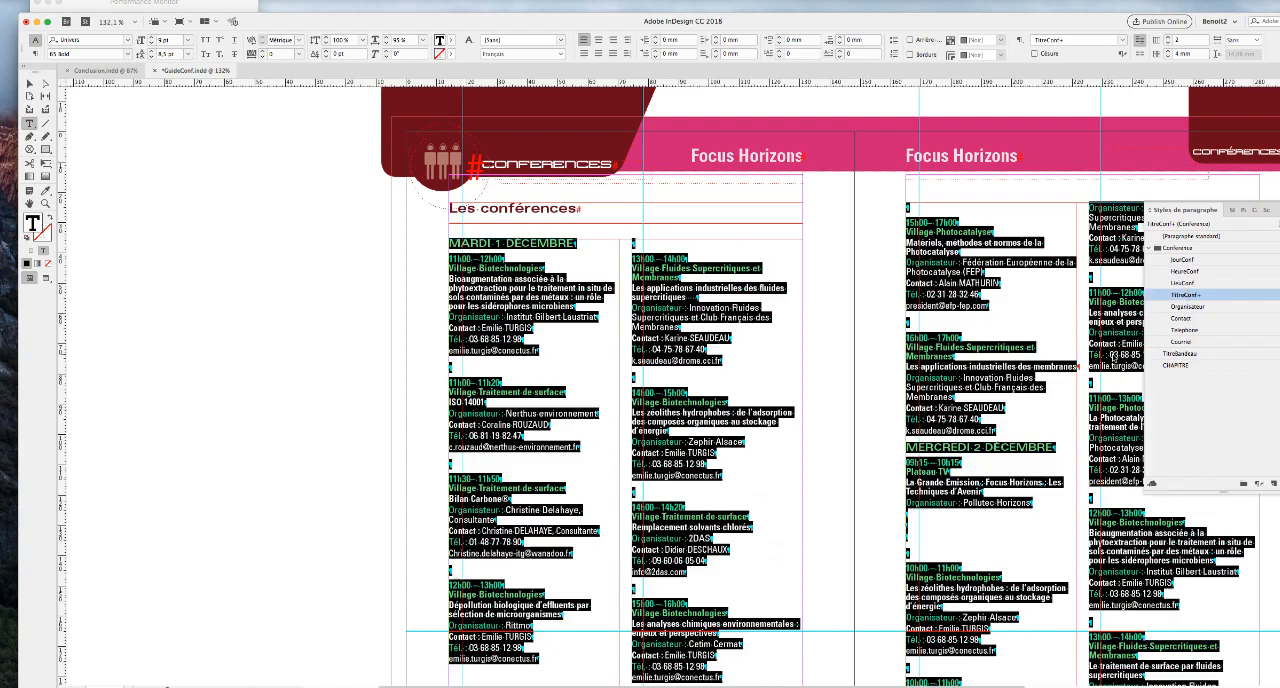
{"action": "left_click", "coordinate": [580, 322]}
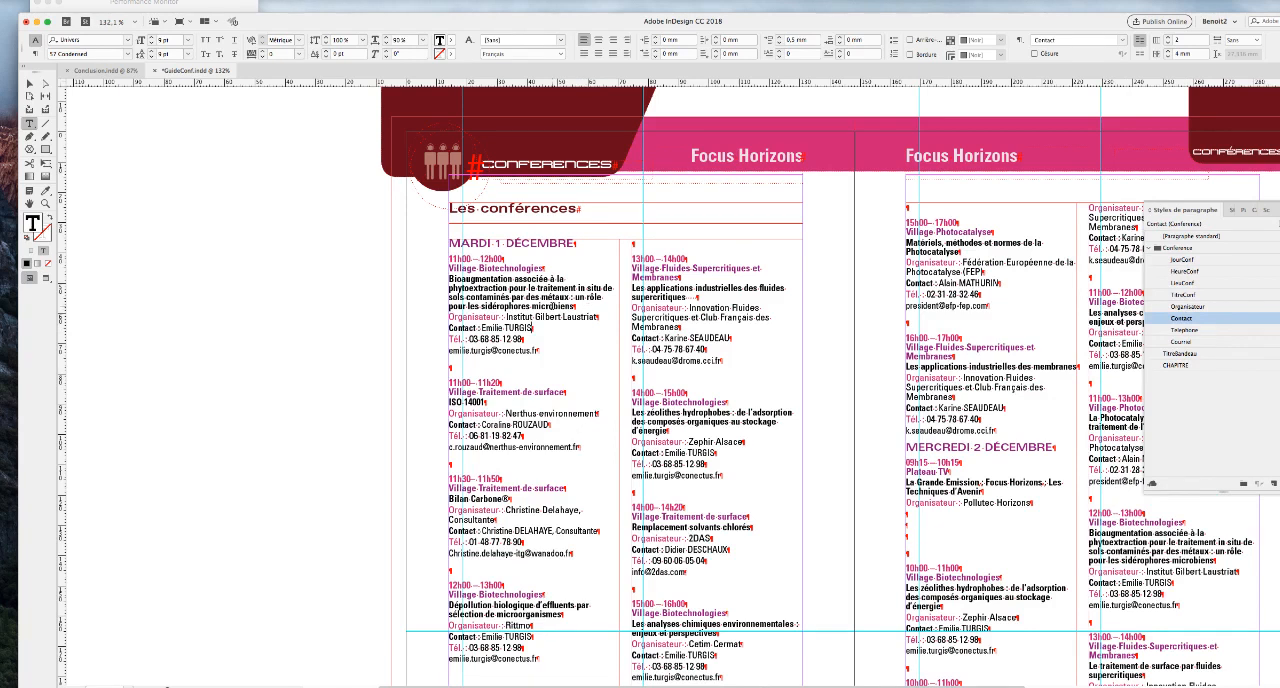
Remove the empty paragraphs by running the saved GREP query "Plusieurs retours à la ligne par un seul" on the whole document.
{"action": "scroll", "coordinate": [551, 305], "scroll_direction": "down", "scroll_amount": 2}
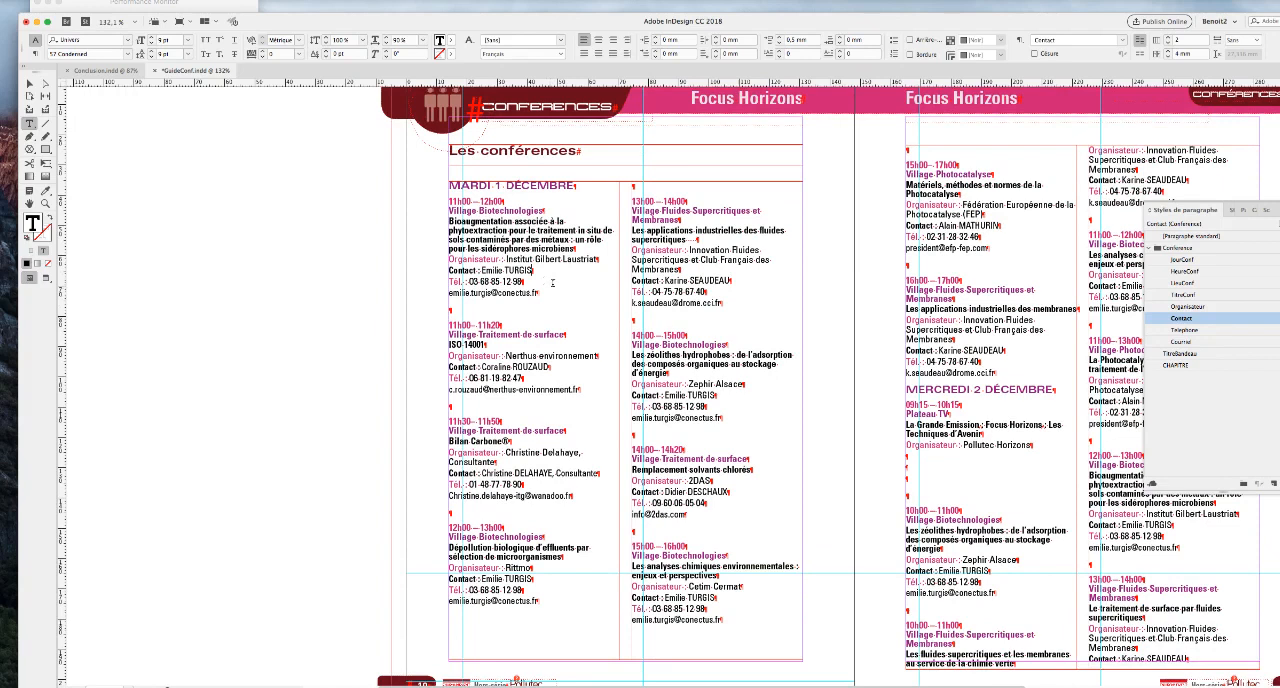
{"action": "left_click", "coordinate": [466, 187]}
{"action": "scroll", "coordinate": [466, 187], "scroll_direction": "down", "scroll_amount": 1}
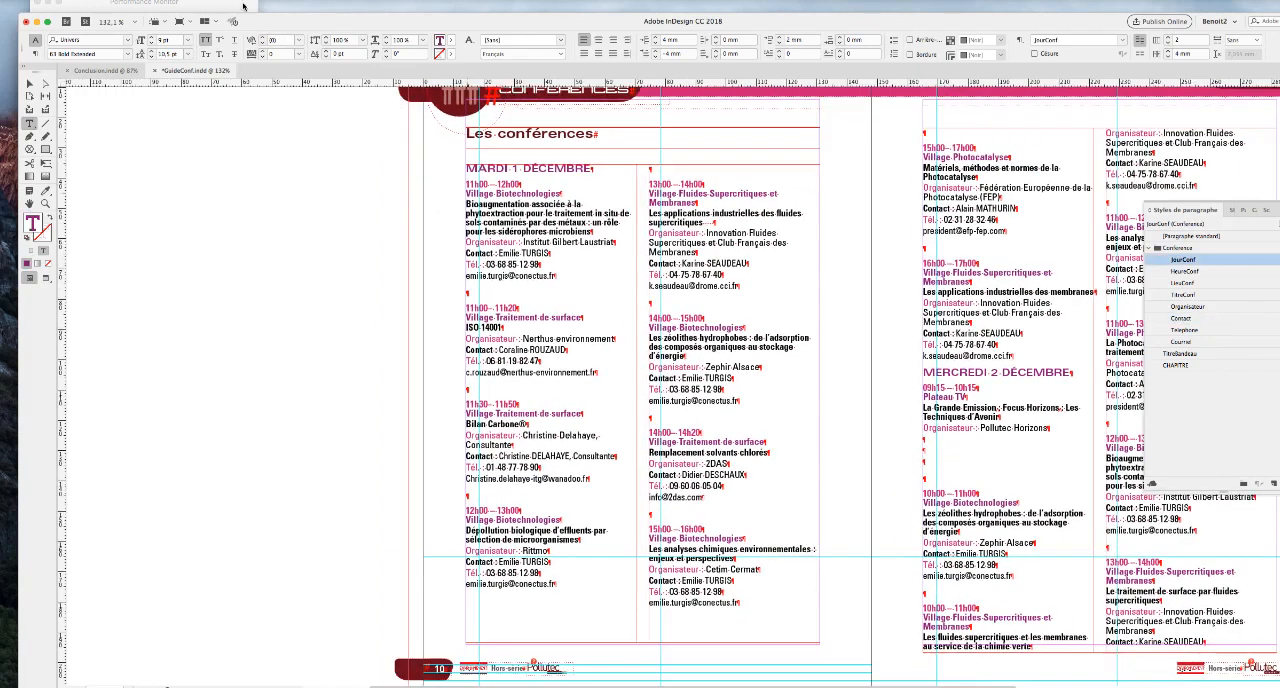
{"action": "left_click", "coordinate": [128, 0]}
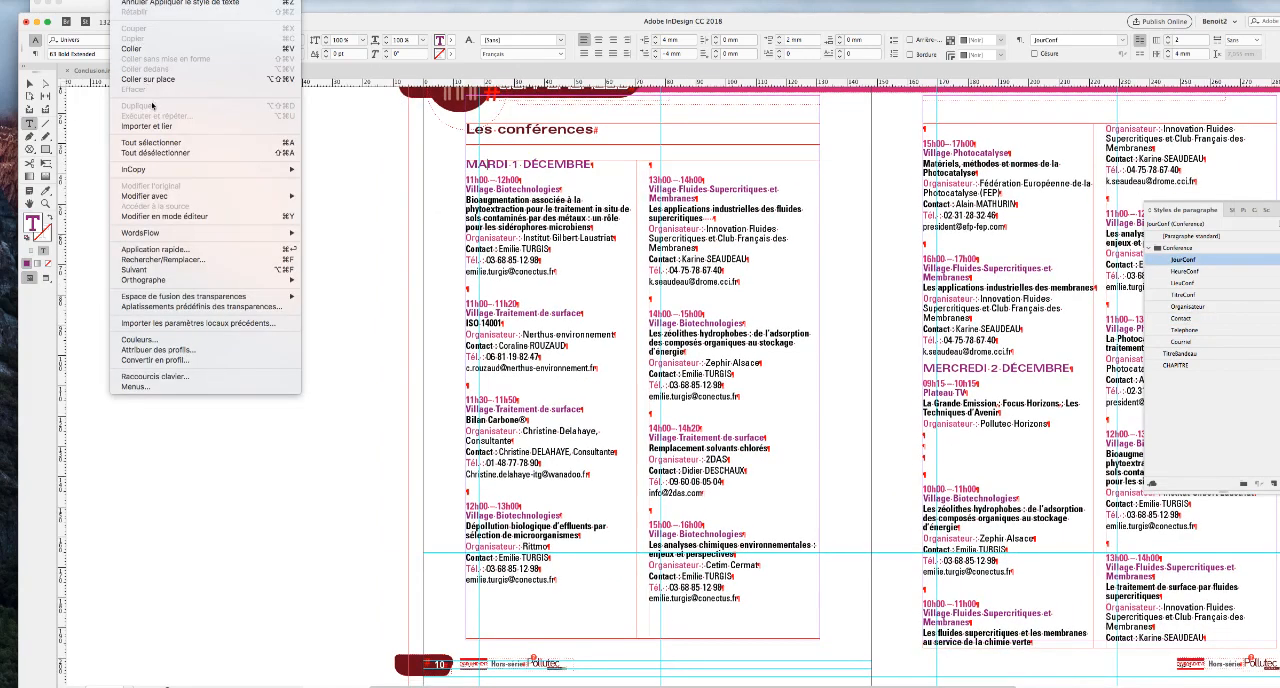
{"action": "left_click", "coordinate": [166, 260]}
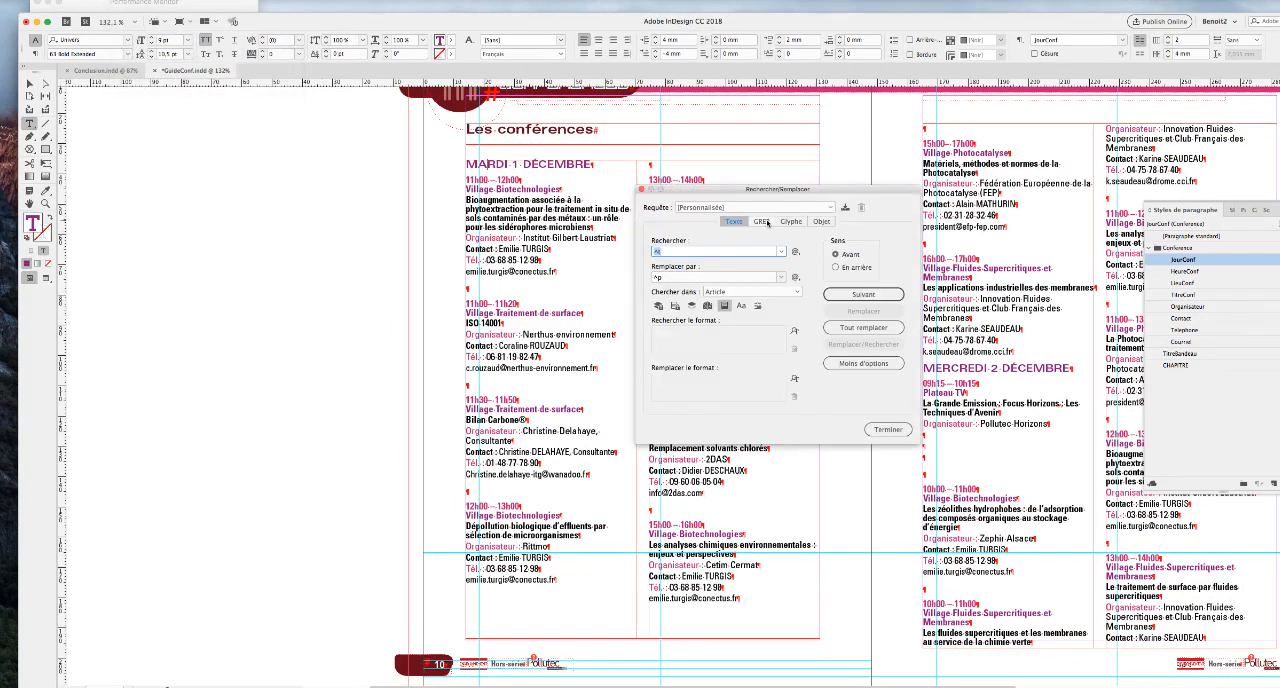
{"action": "left_click", "coordinate": [767, 222]}
{"action": "left_click", "coordinate": [760, 208]}
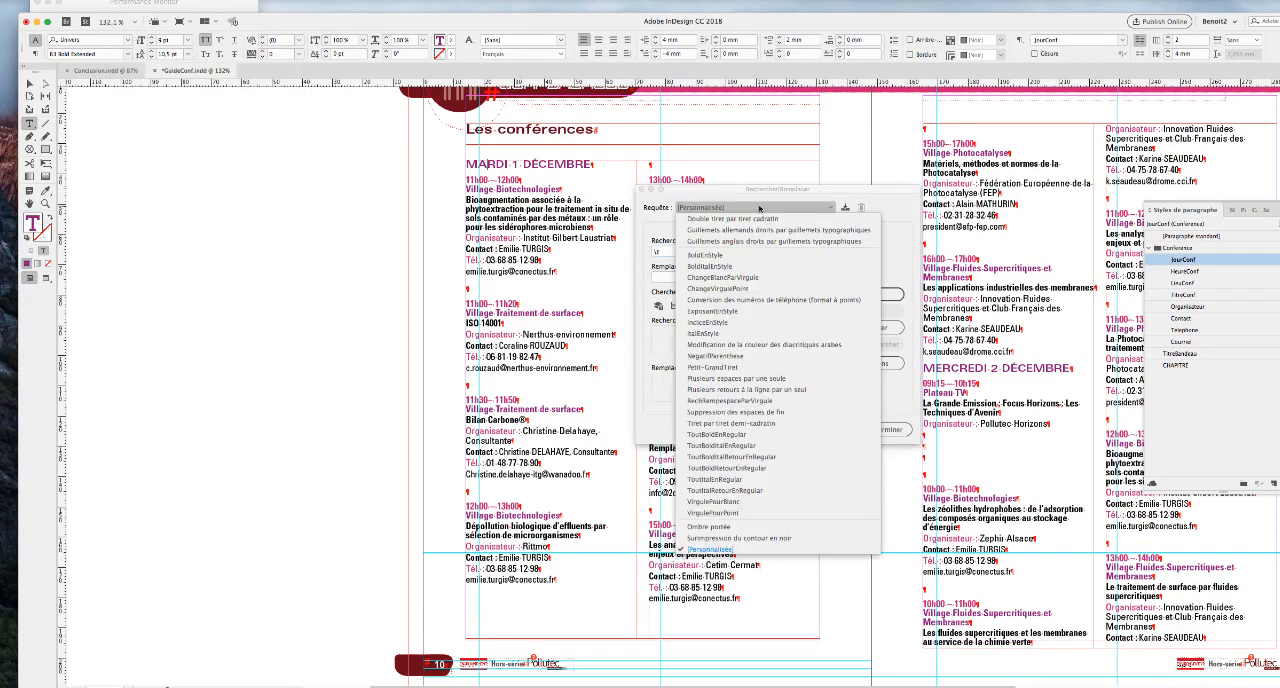
{"action": "left_click", "coordinate": [760, 208]}
{"action": "left_click", "coordinate": [758, 207]}
{"action": "left_click", "coordinate": [745, 390]}
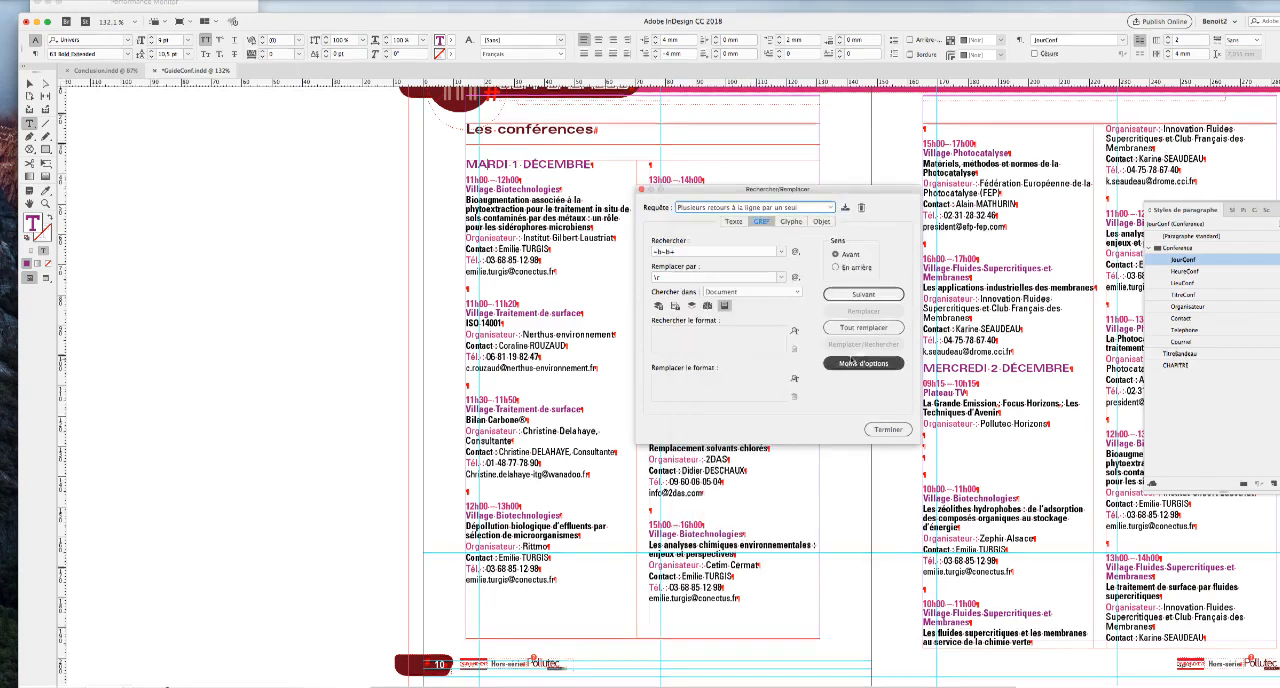
{"action": "left_click", "coordinate": [877, 326]}
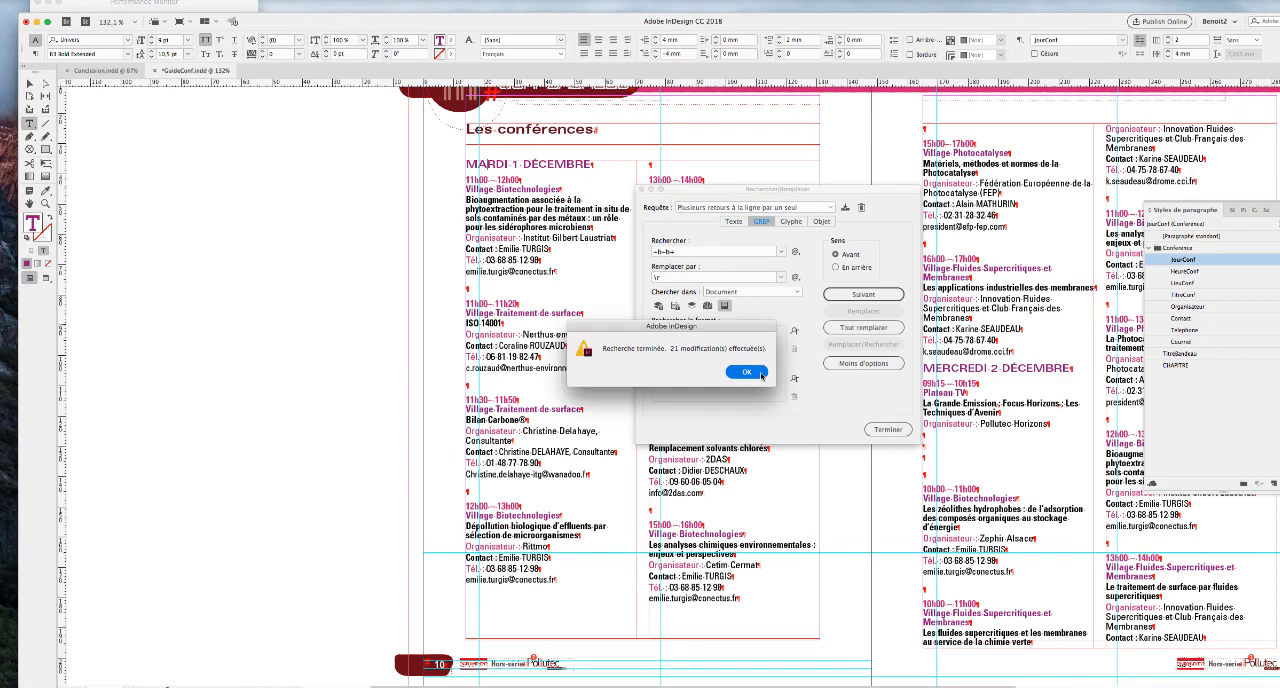
{"action": "left_click", "coordinate": [760, 374]}
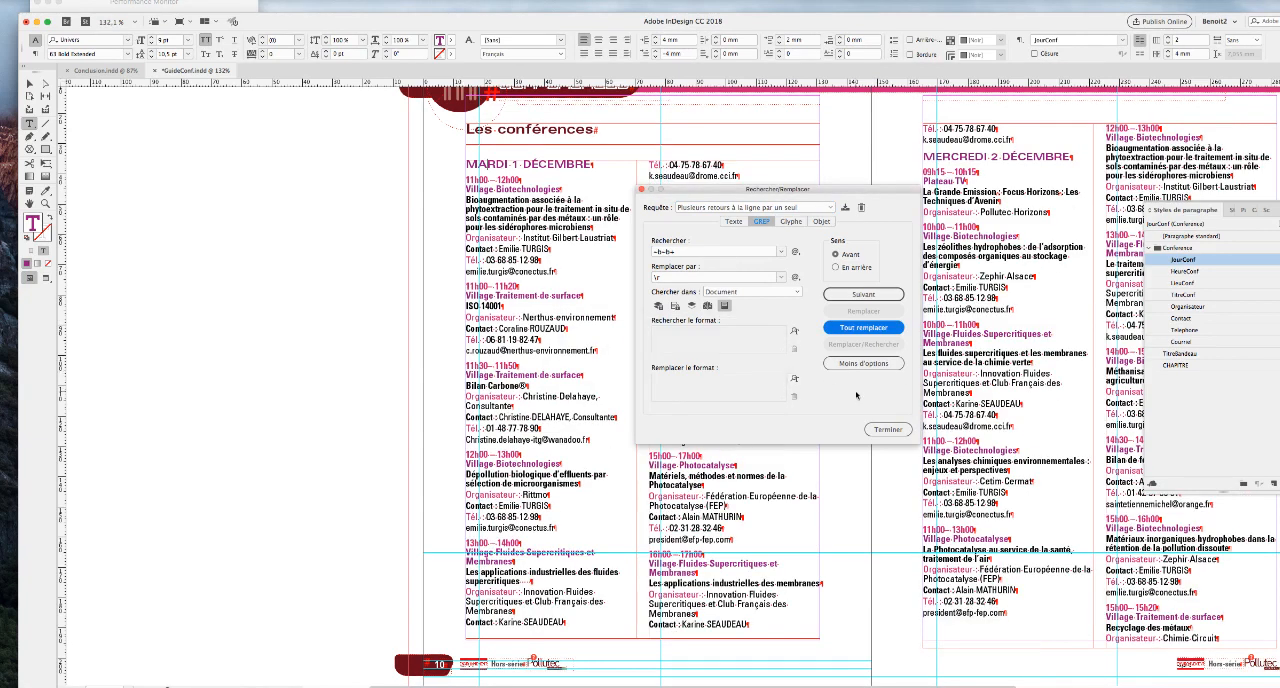
{"action": "left_click", "coordinate": [887, 429]}
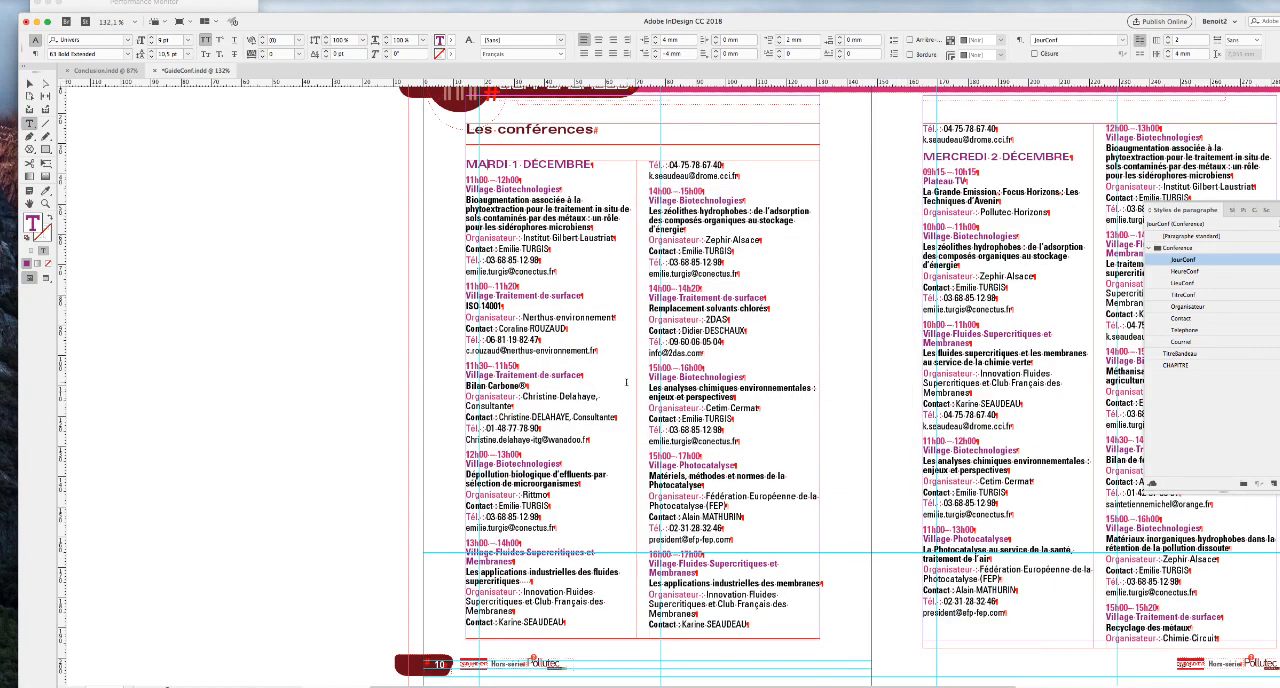
Review the formatted conference listings through their final page and switch to Conclusion.indd.
{"action": "scroll", "coordinate": [627, 382], "scroll_direction": "right", "scroll_amount": 5}
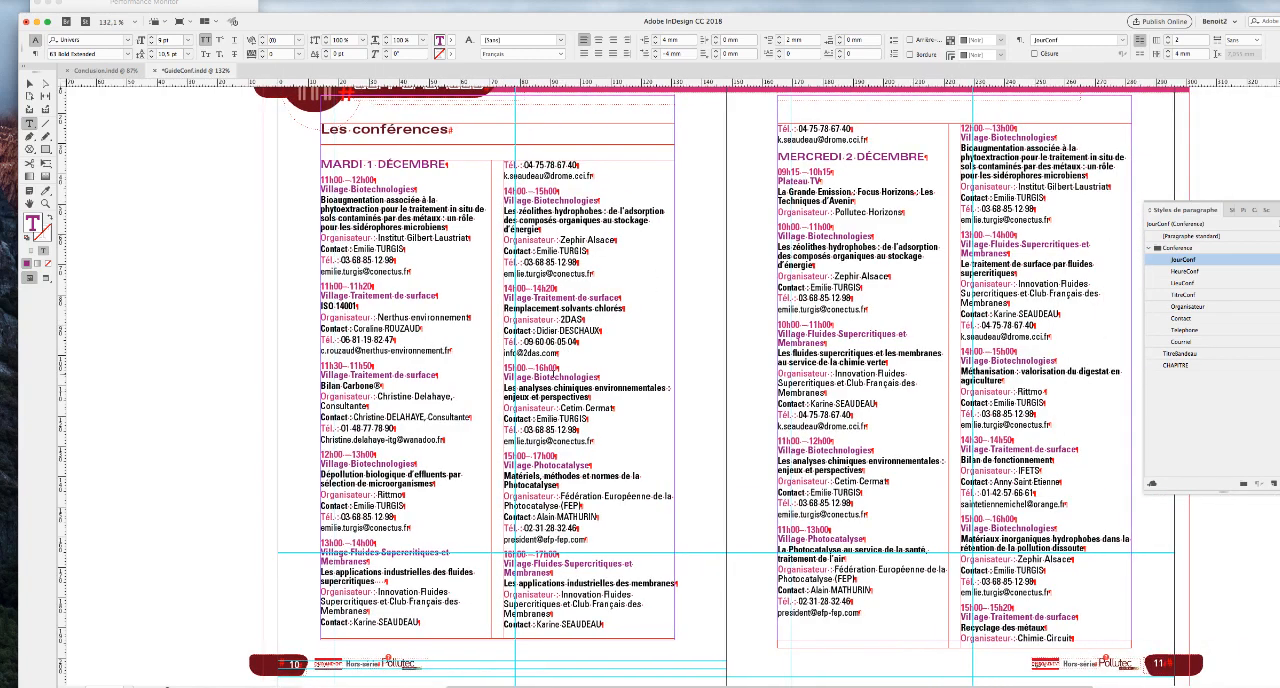
{"action": "scroll", "coordinate": [643, 405], "scroll_direction": "down", "scroll_amount": 6}
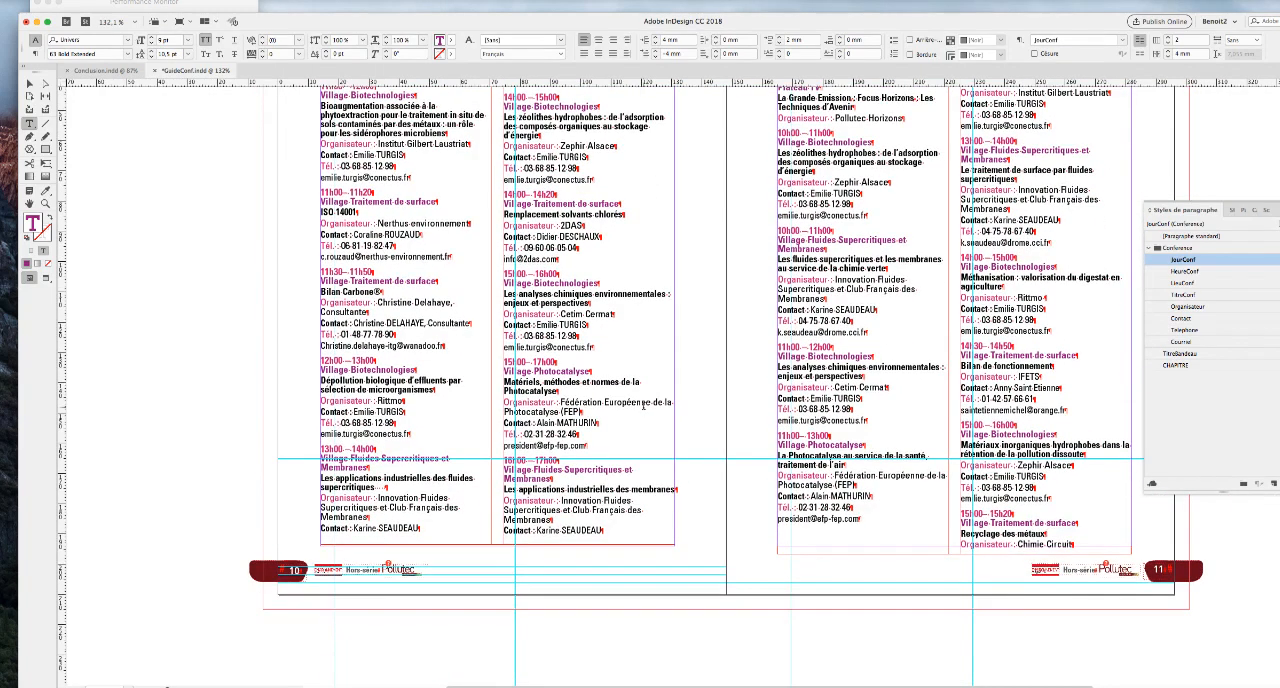
{"action": "scroll", "coordinate": [643, 406], "scroll_direction": "down", "scroll_amount": 15}
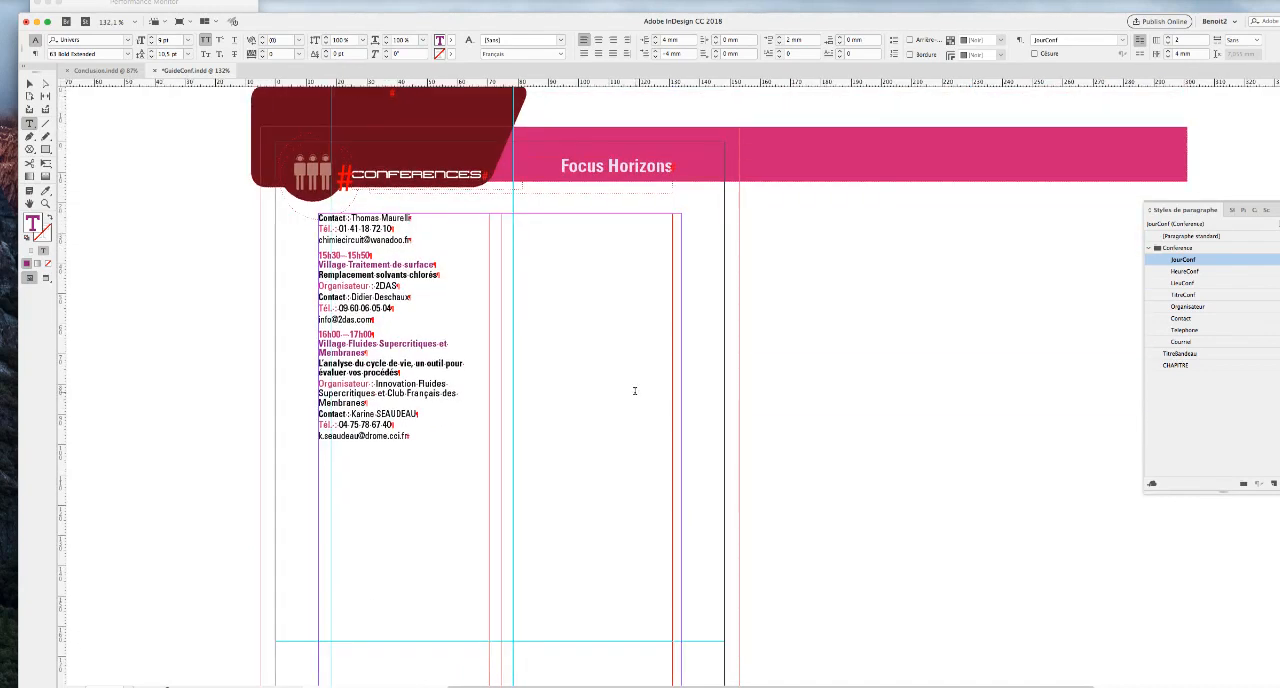
{"action": "scroll", "coordinate": [634, 386], "scroll_direction": "up", "scroll_amount": 5}
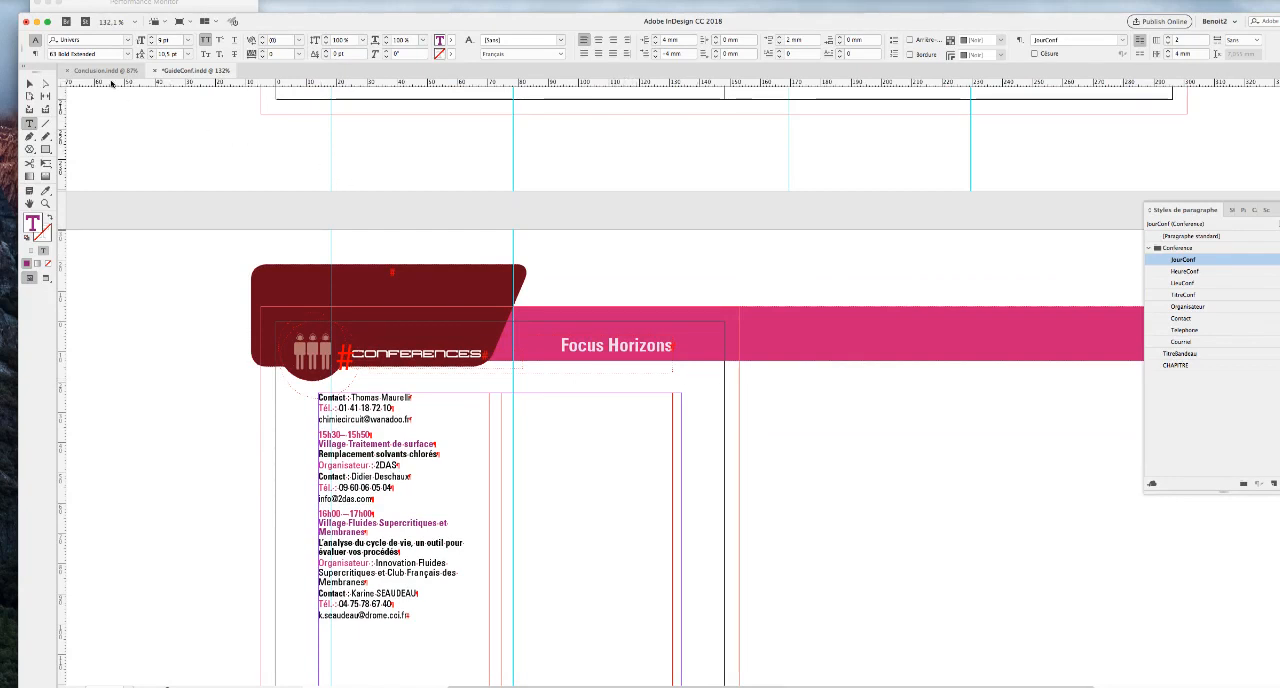
{"action": "left_click", "coordinate": [107, 72]}
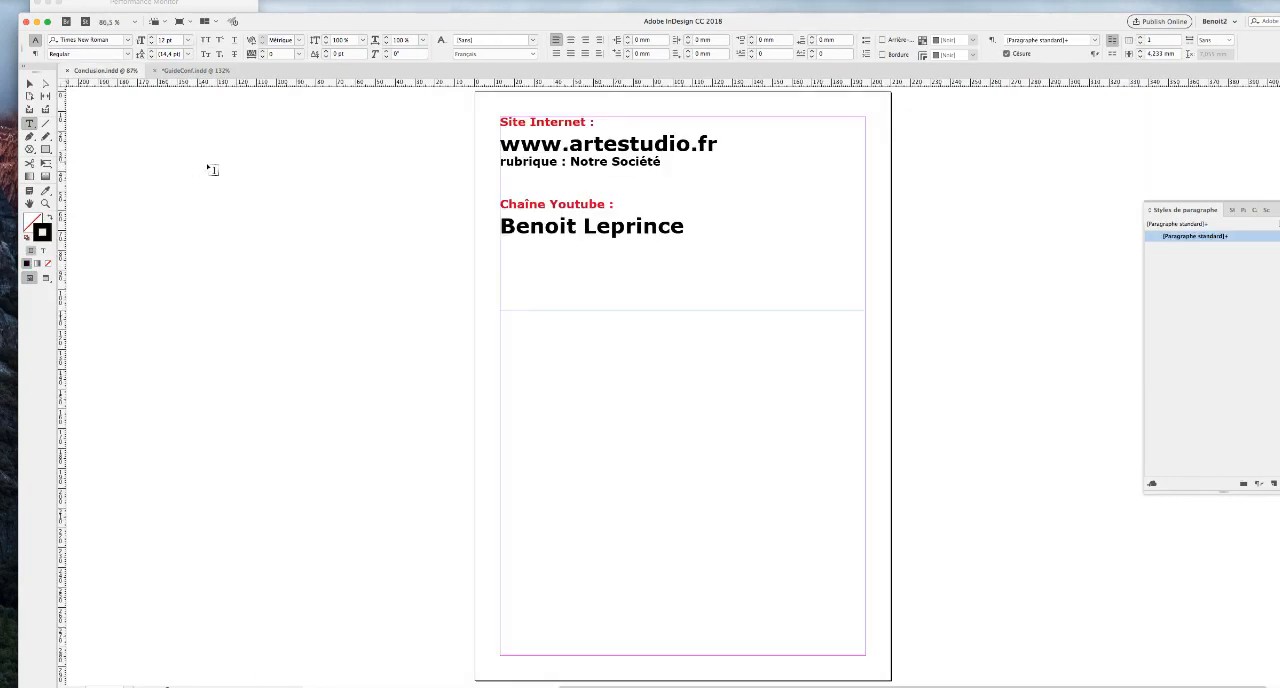